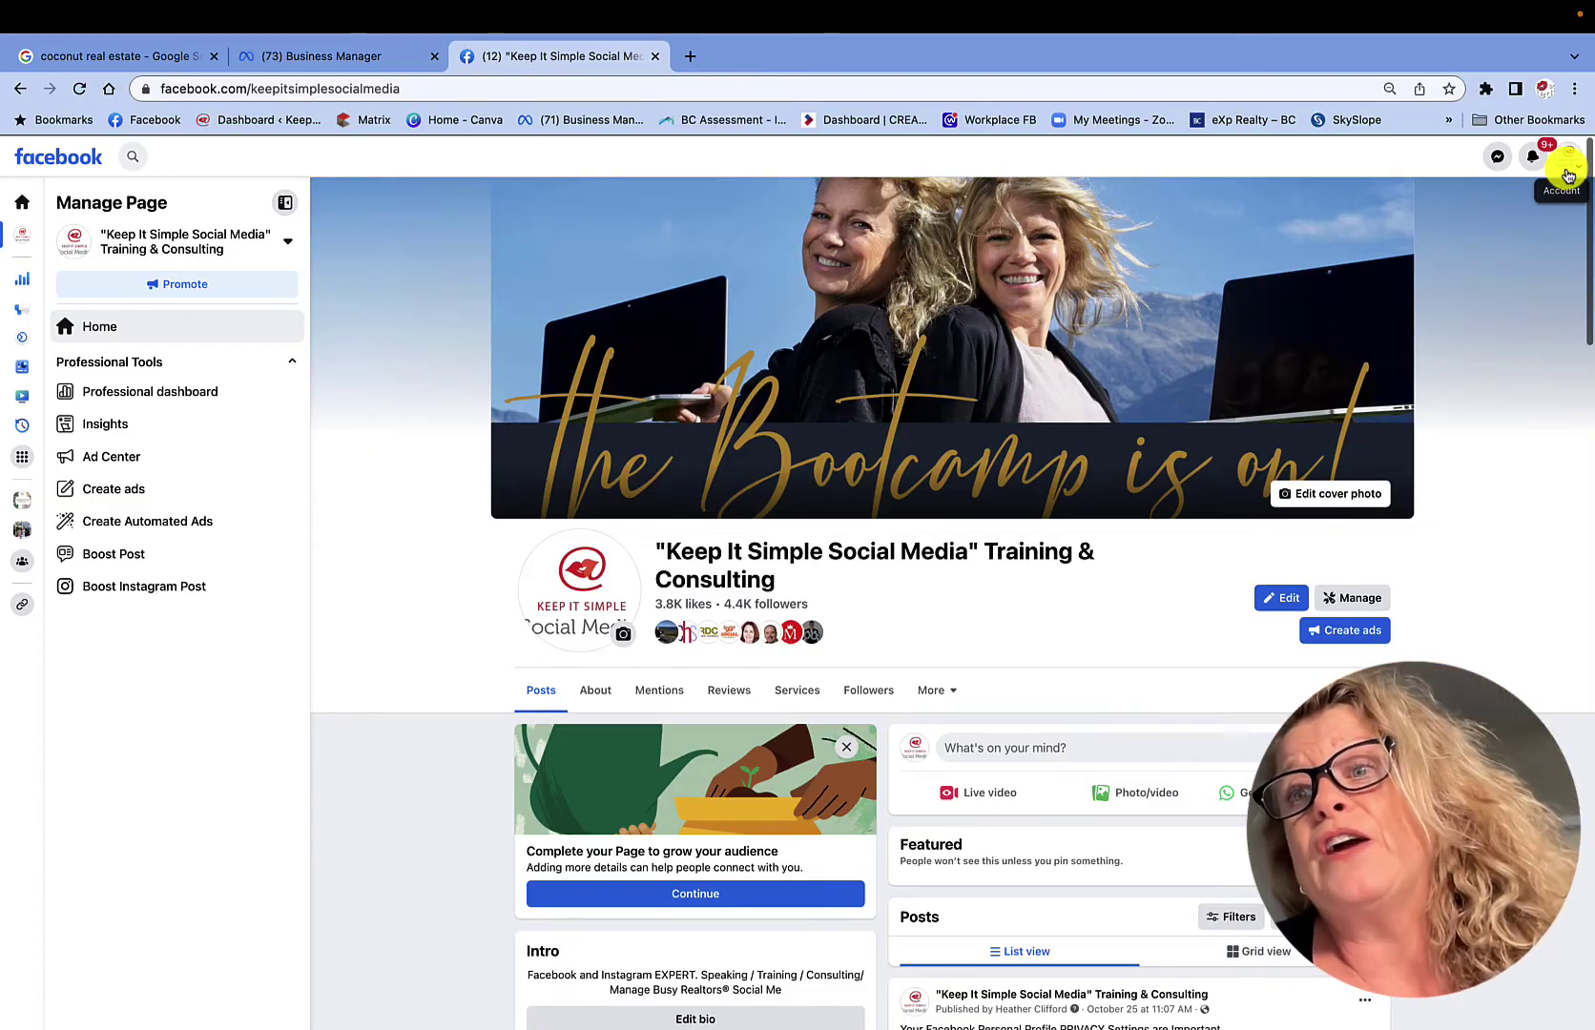
- Switch from the Page back to acting as your personal profile
click(1568, 174)
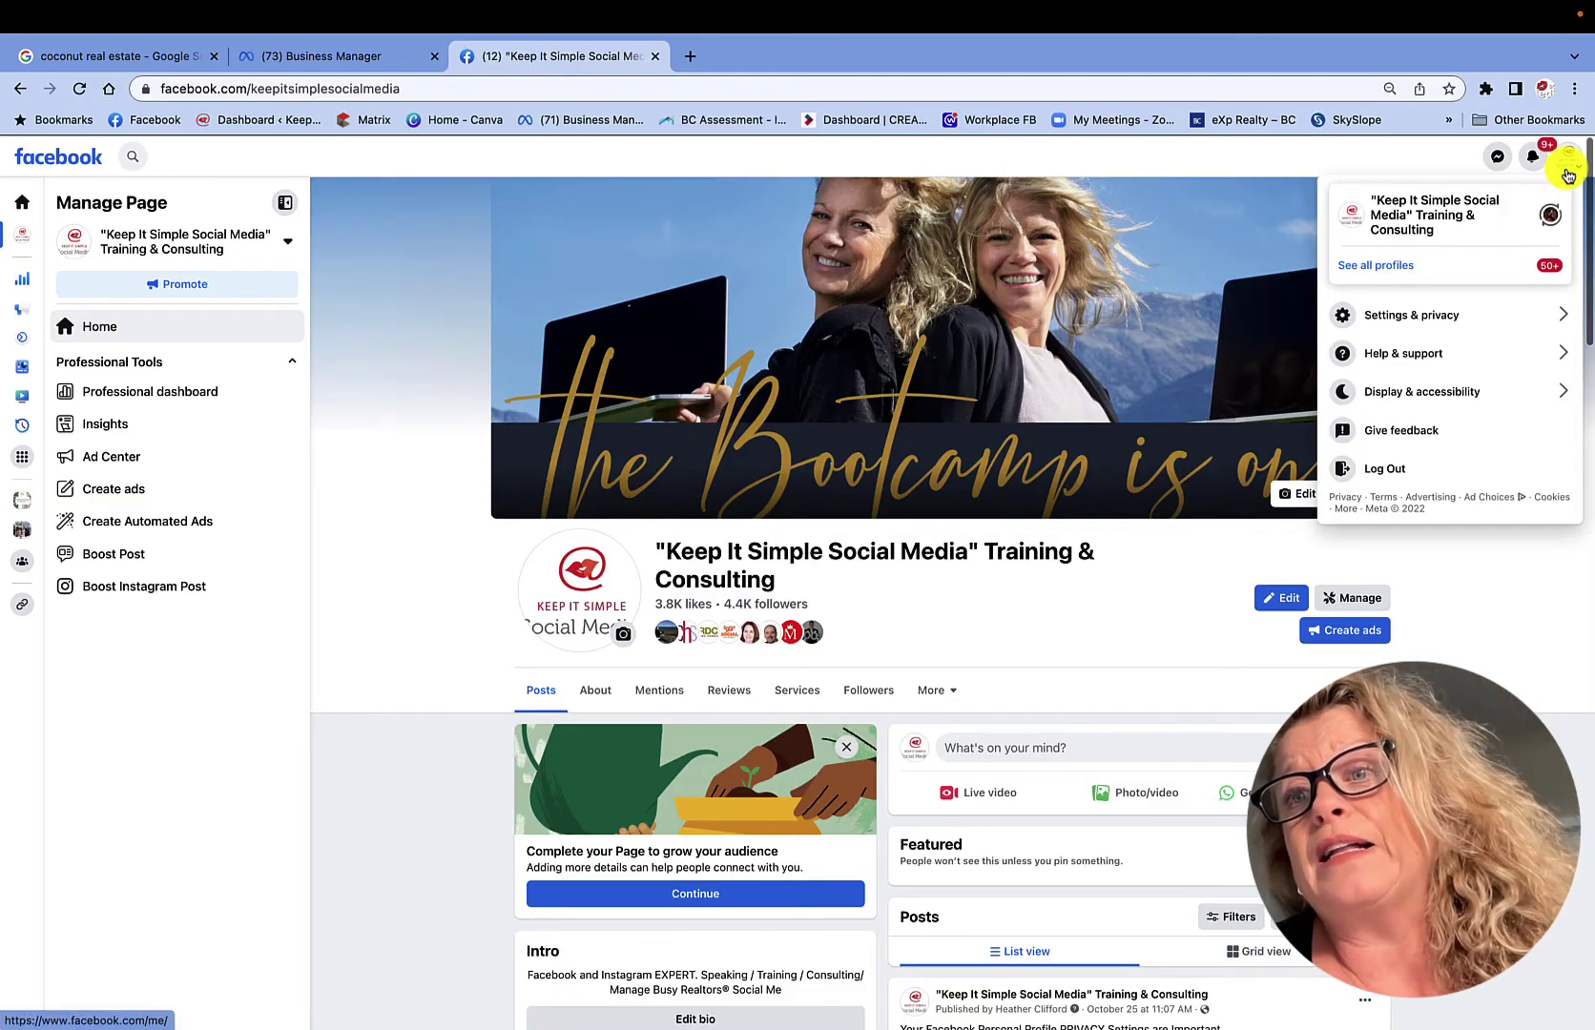
click(1423, 272)
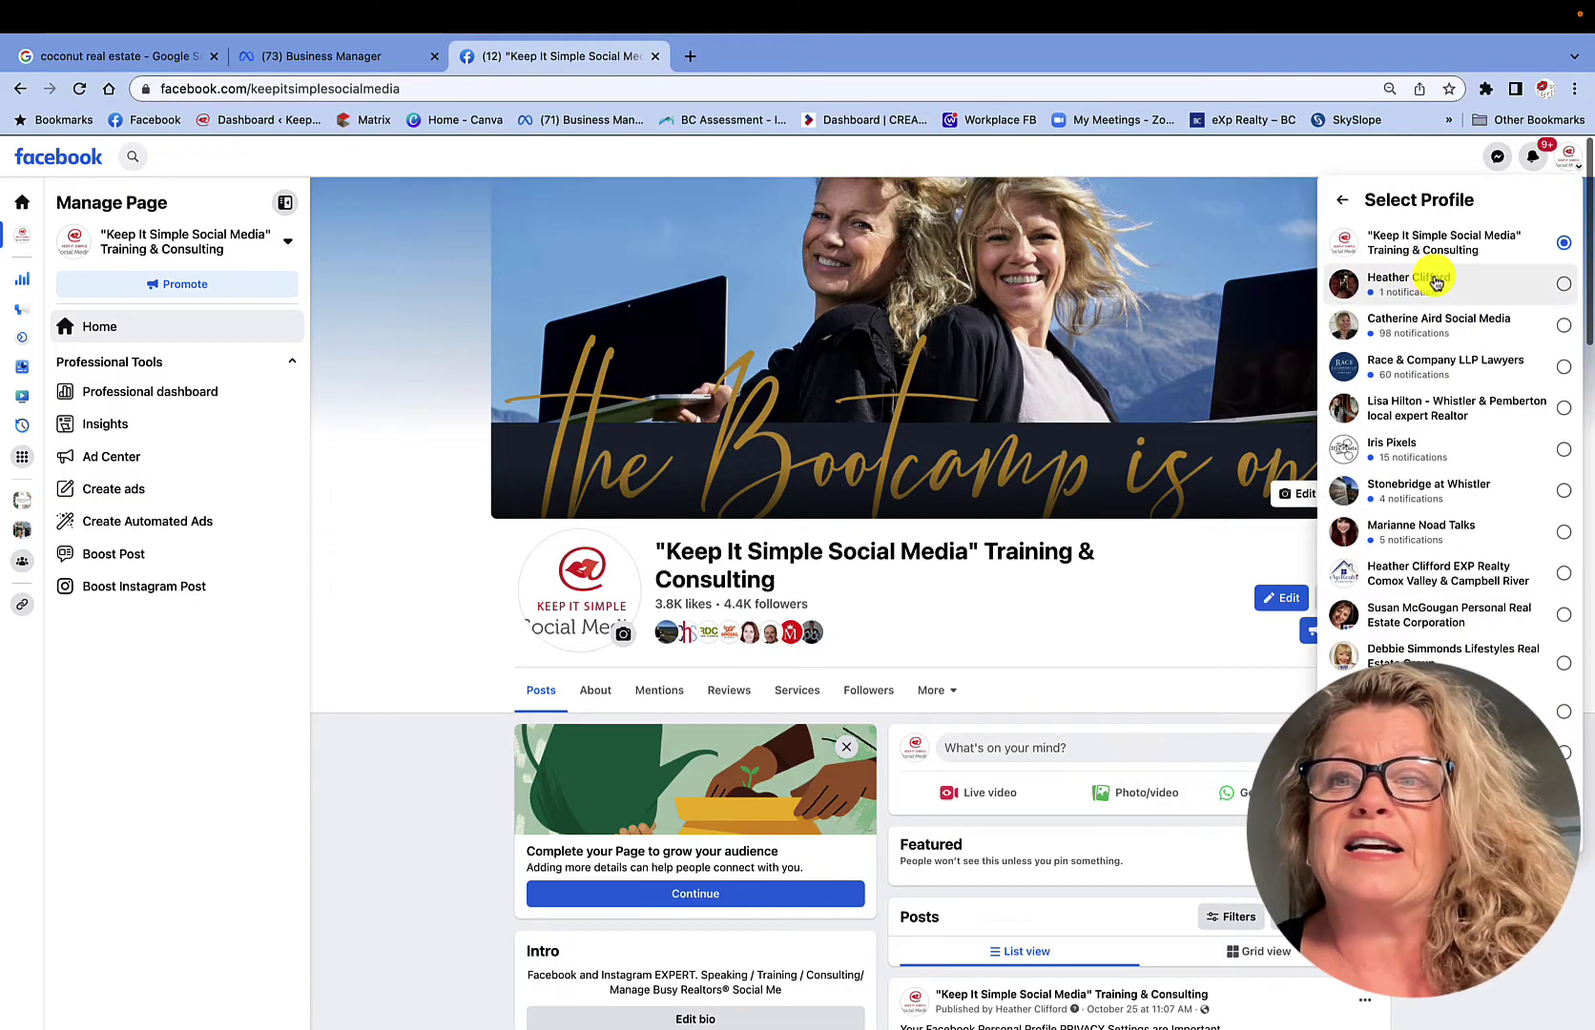
click(1436, 280)
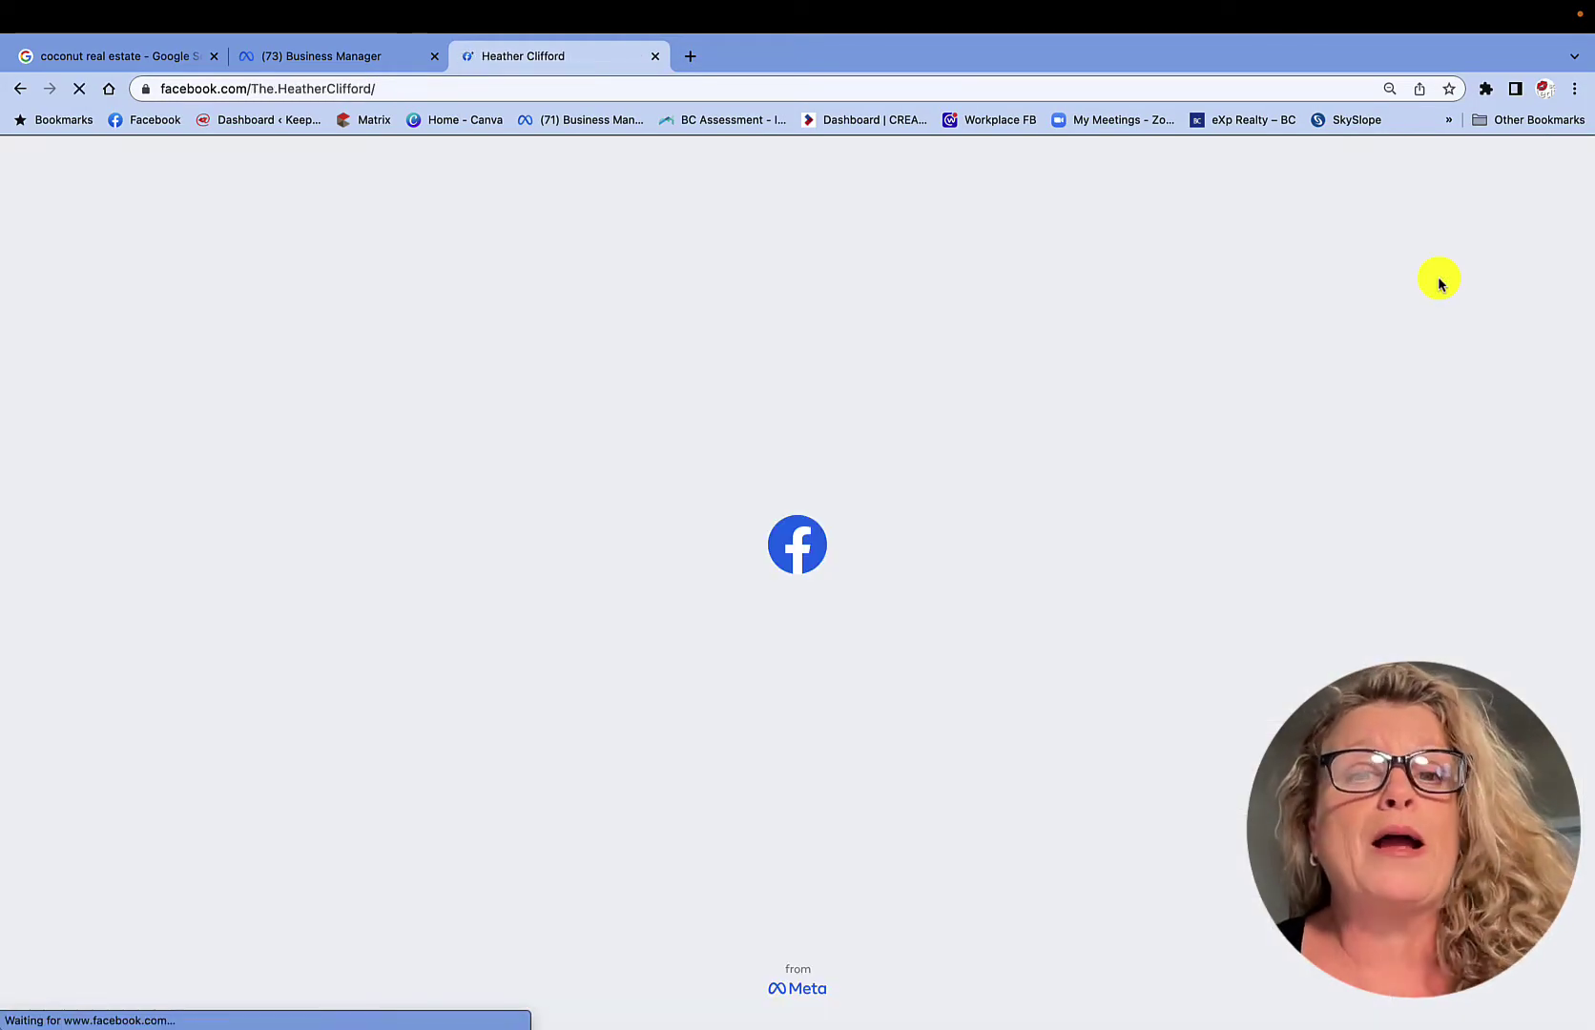
- Search Facebook for 'keep it' to find the Keep It Simple Social Media page
scroll(1439, 281, down, 3)
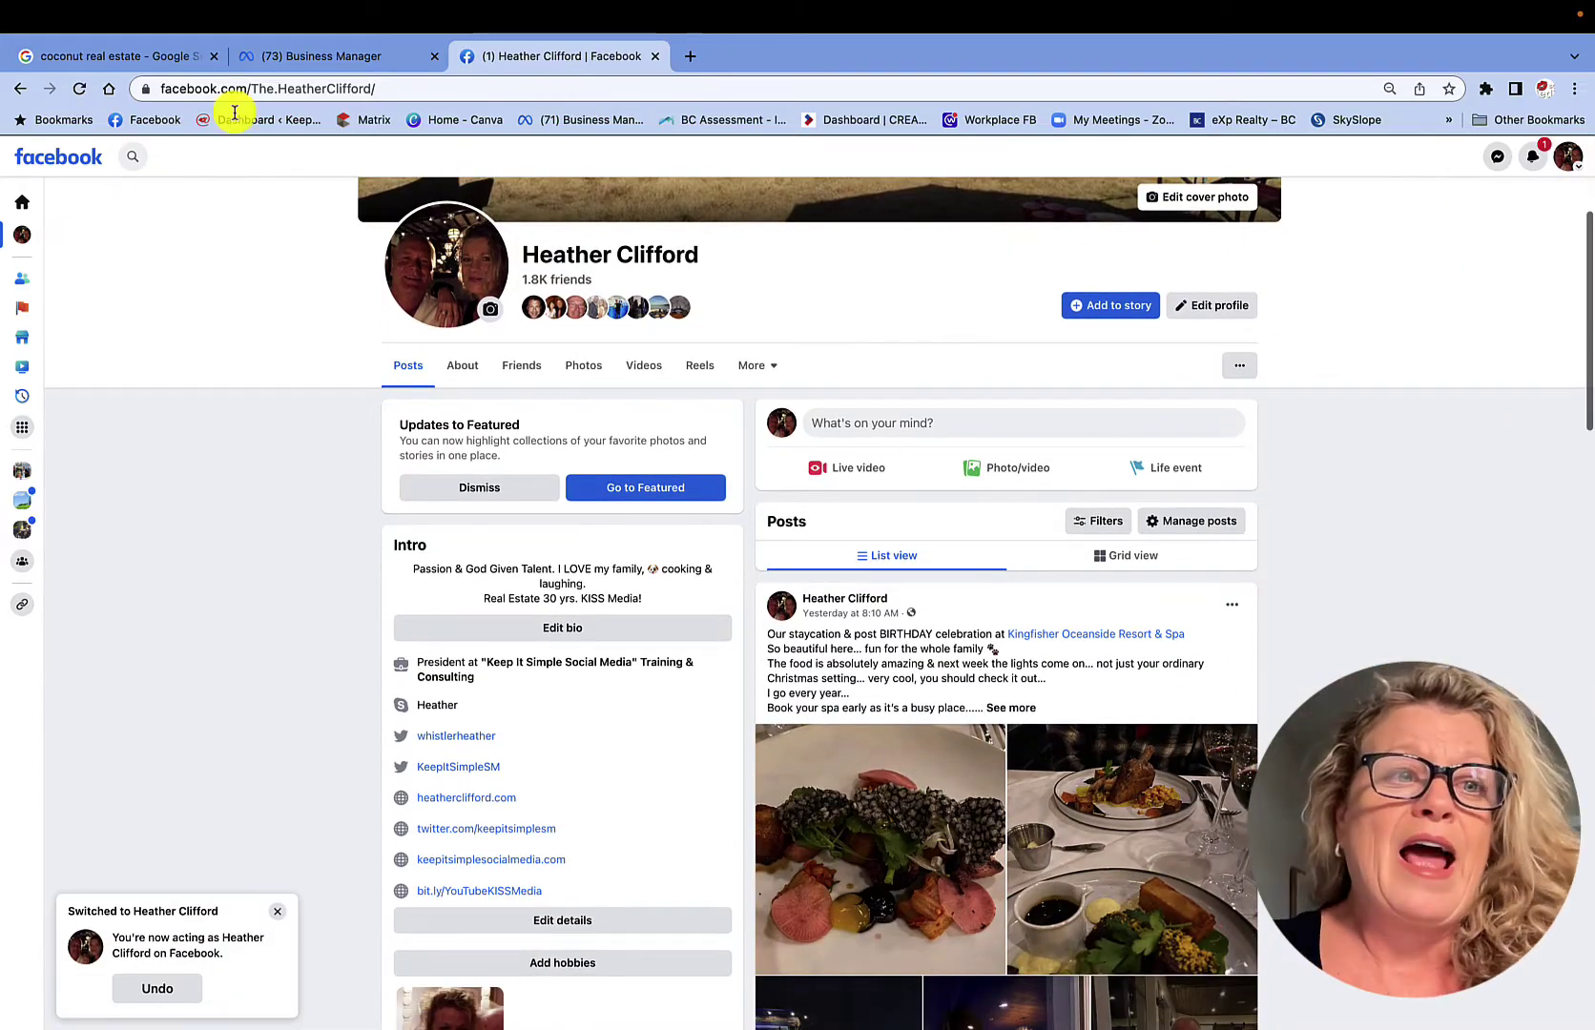
click(129, 155)
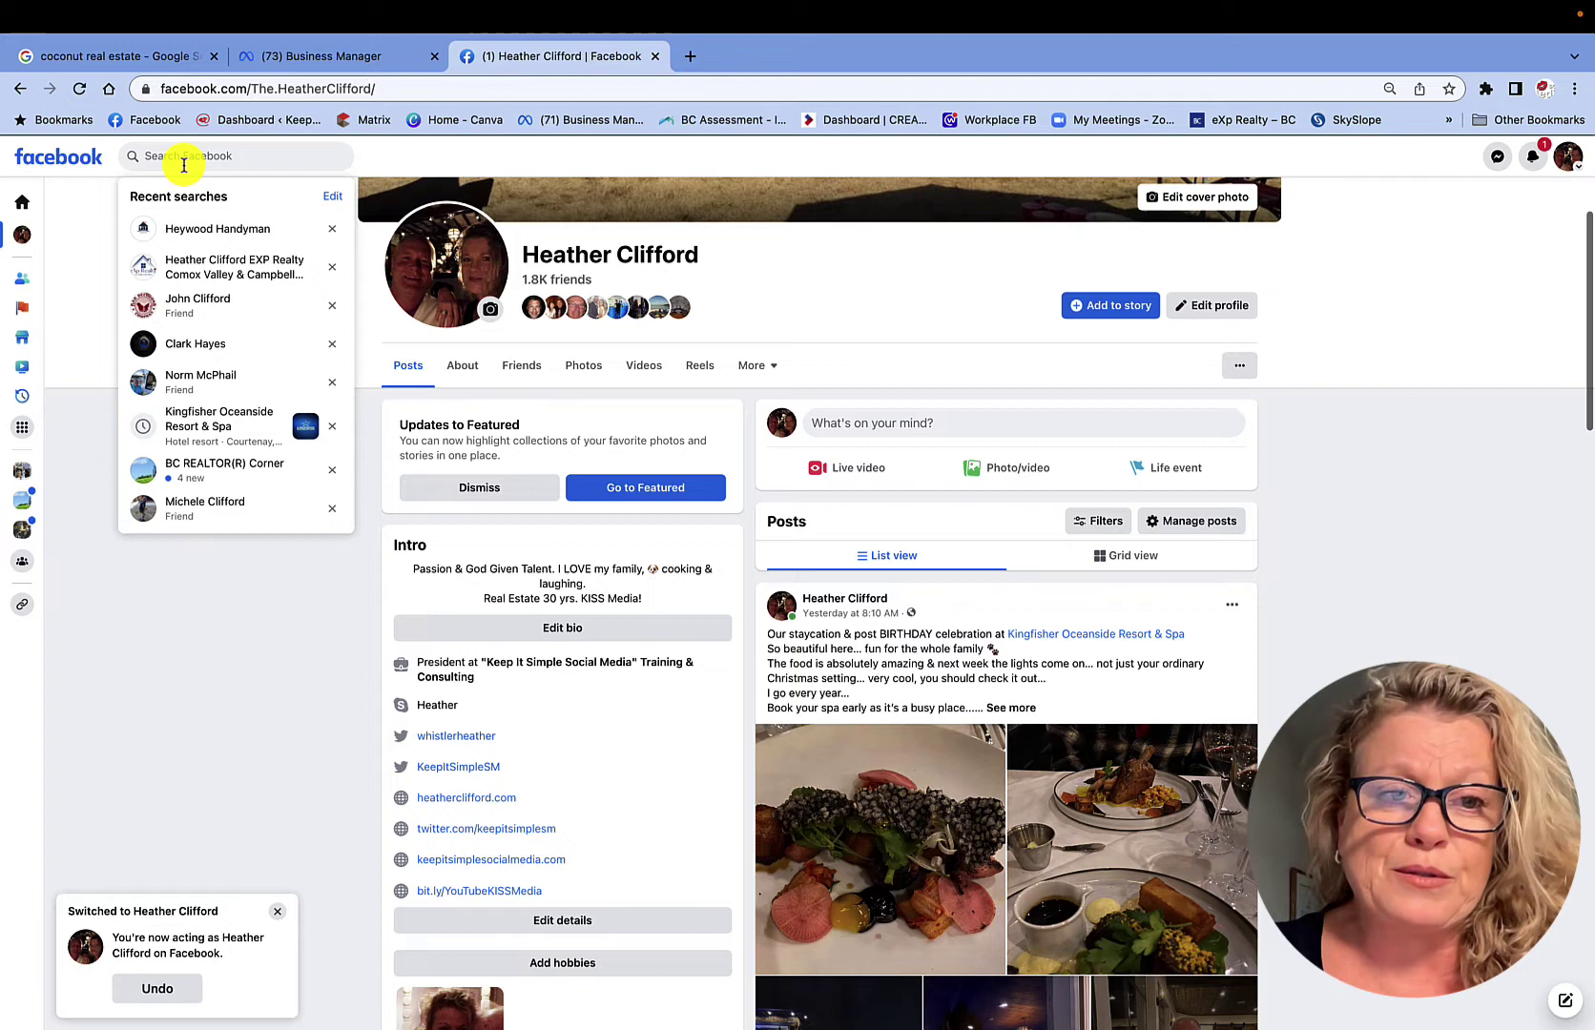
text(keep it simple social media" training &)
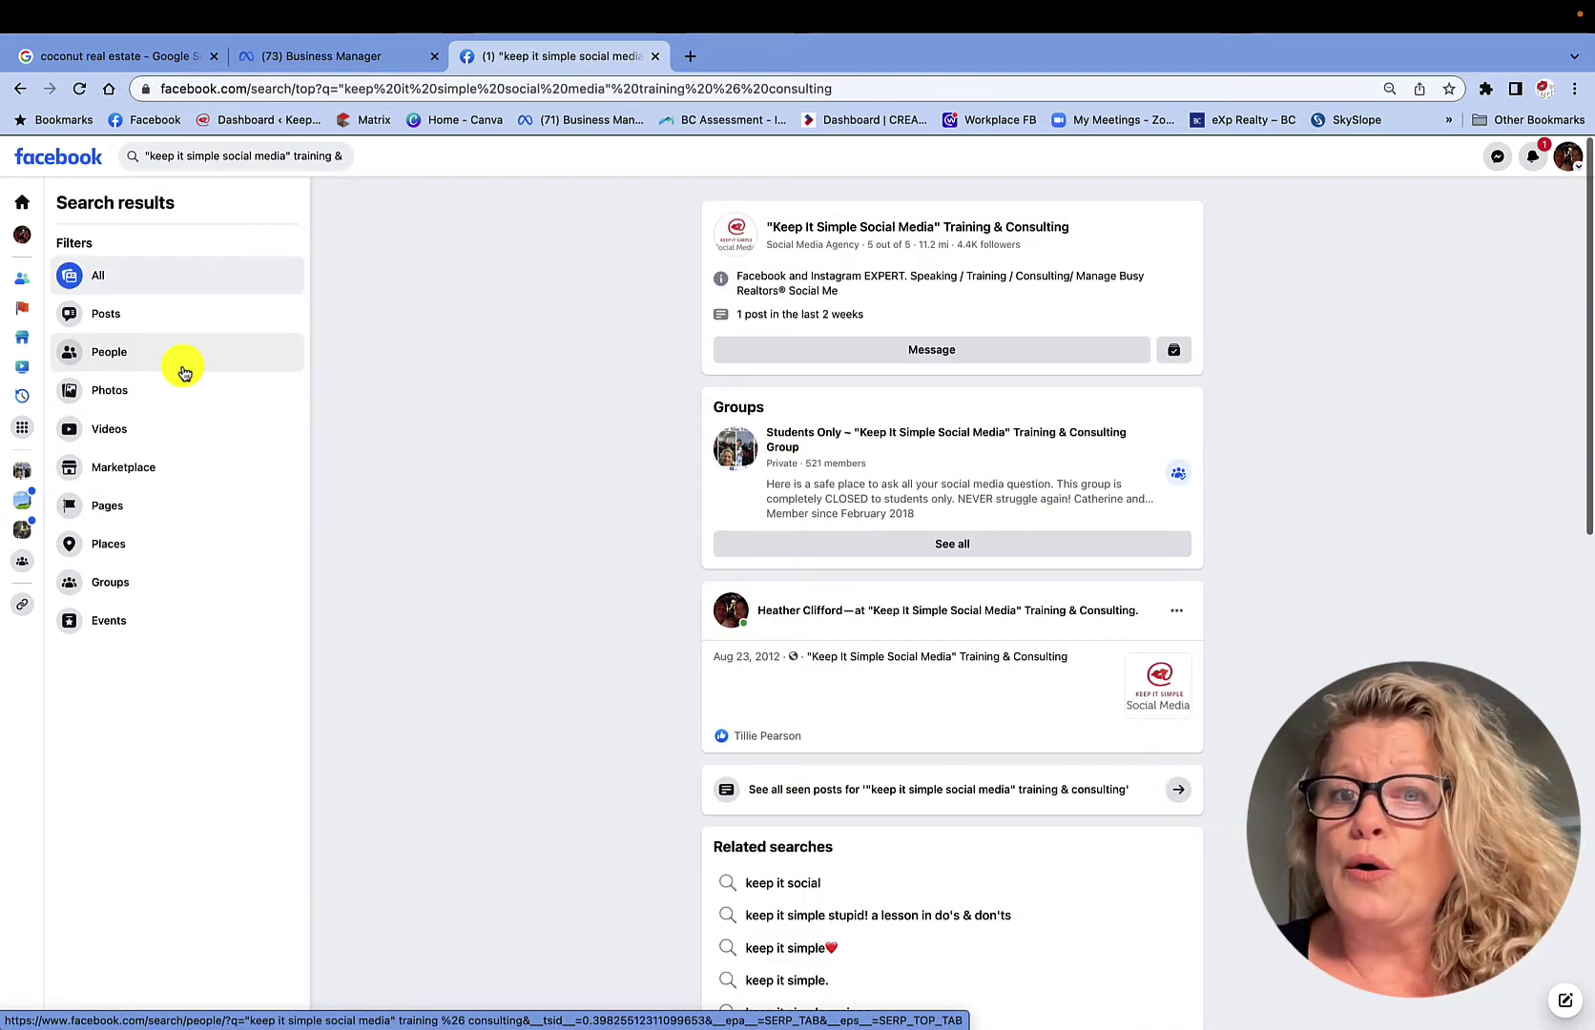
- Open the Keep It Simple Social Media Training & Consulting page from the search results
click(833, 231)
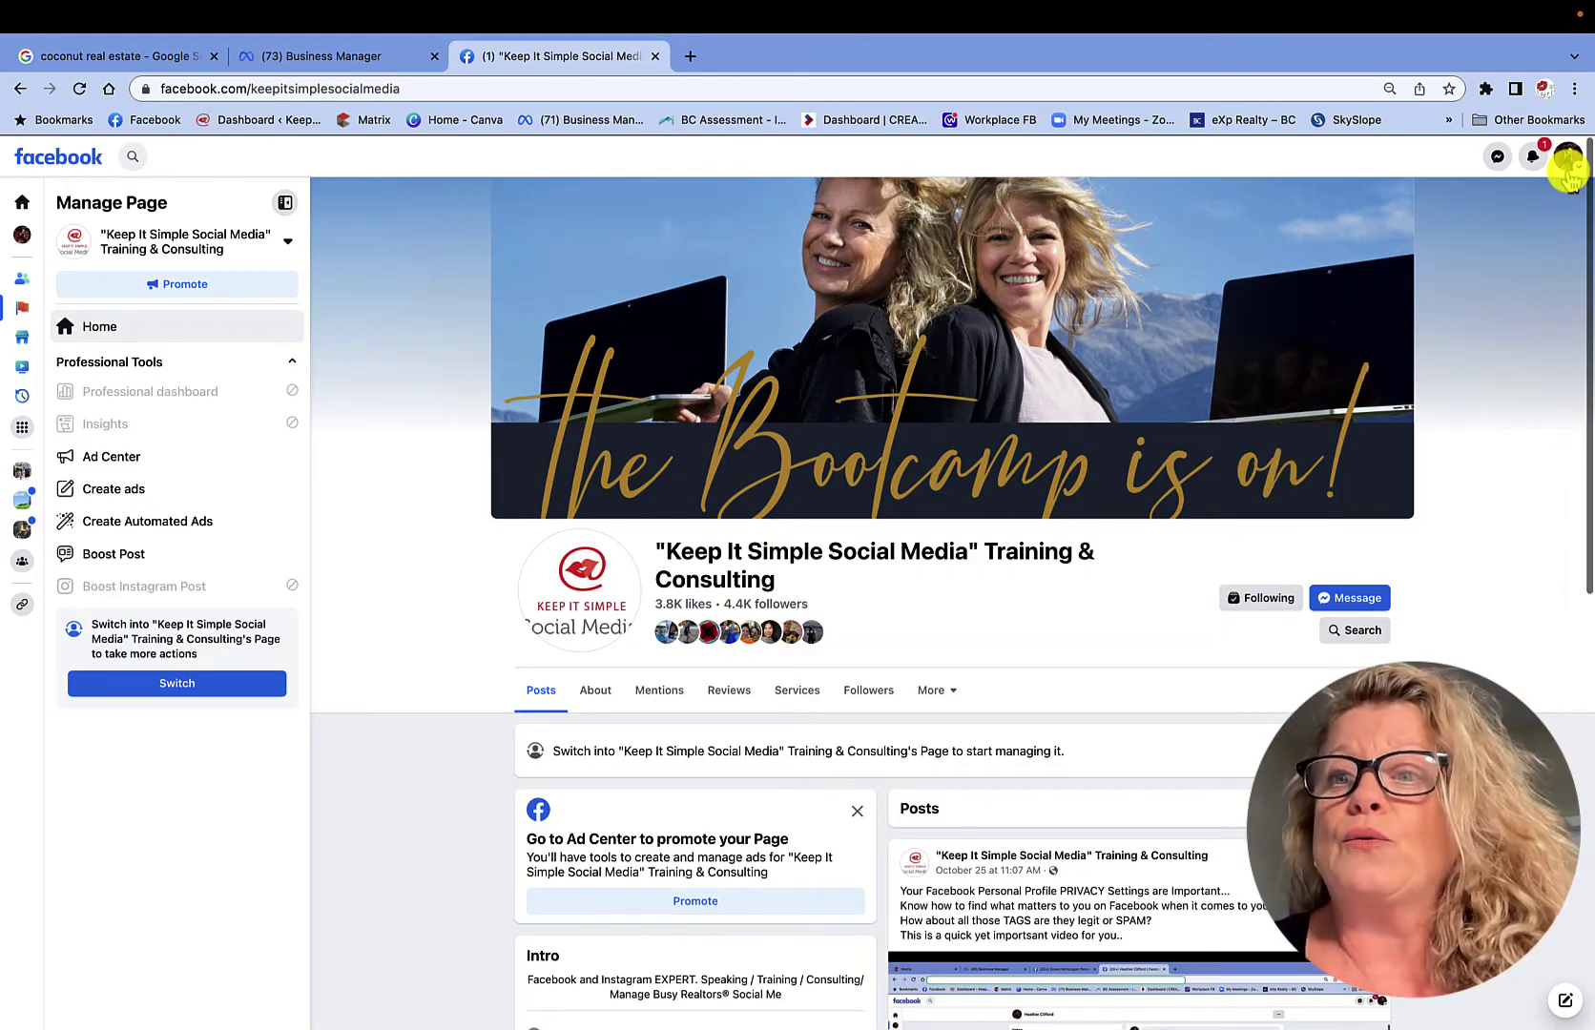
- Switch profiles to act as the Keep It Simple Social Media page
click(1568, 162)
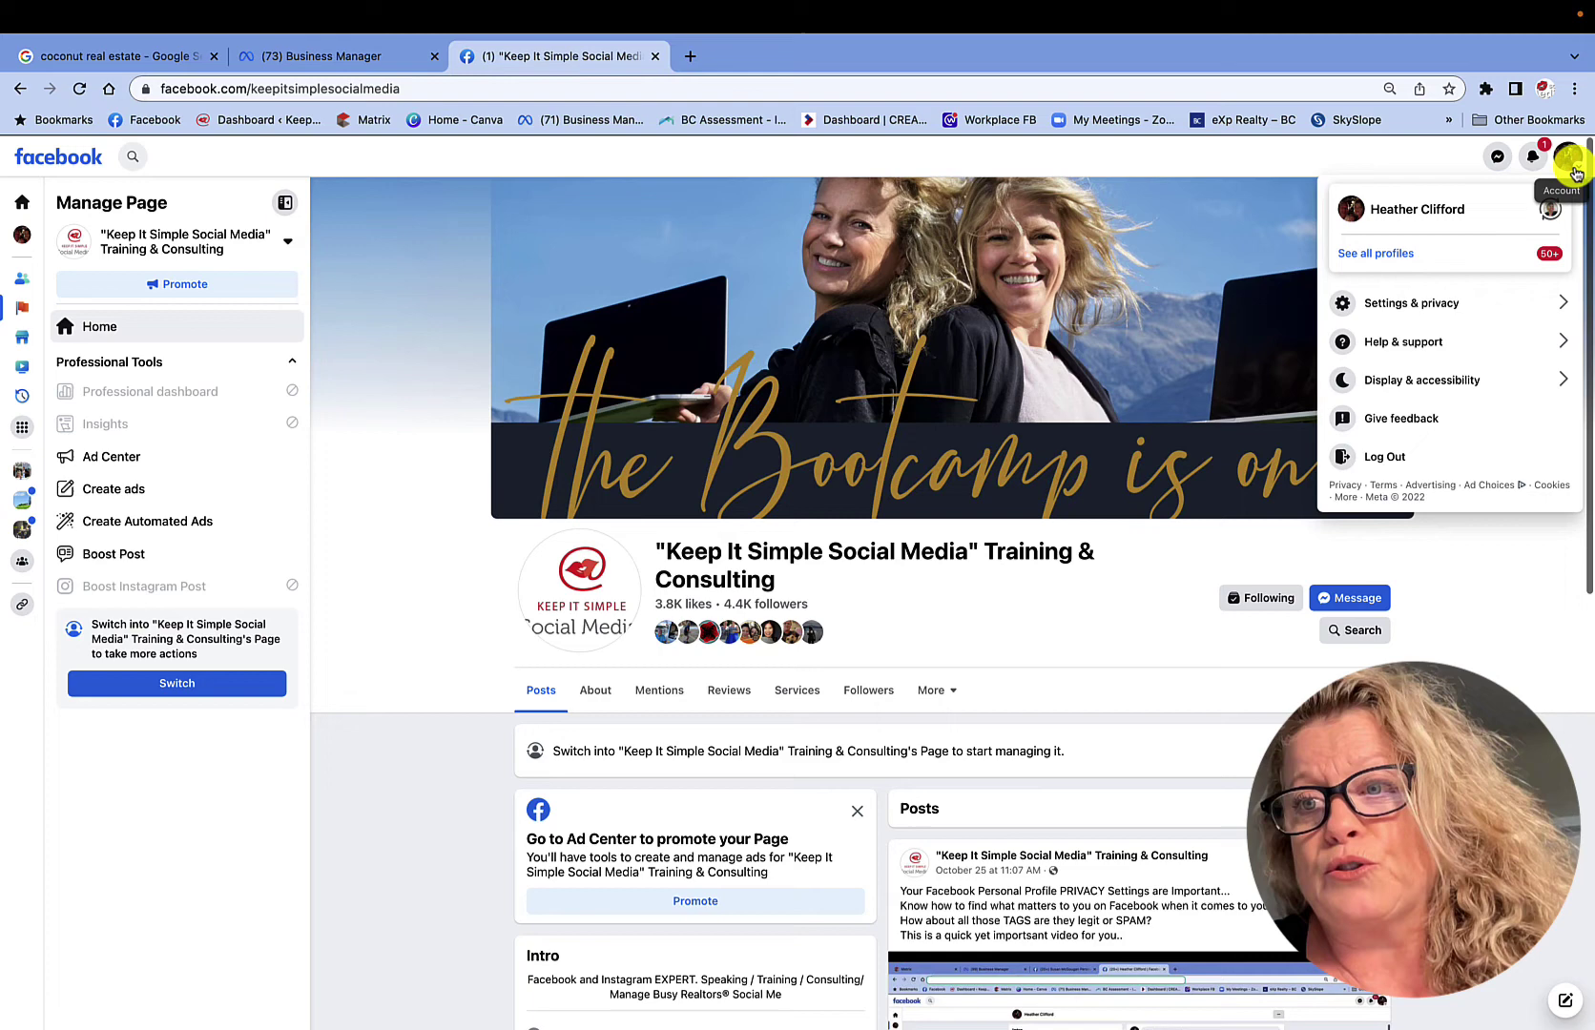
click(1417, 259)
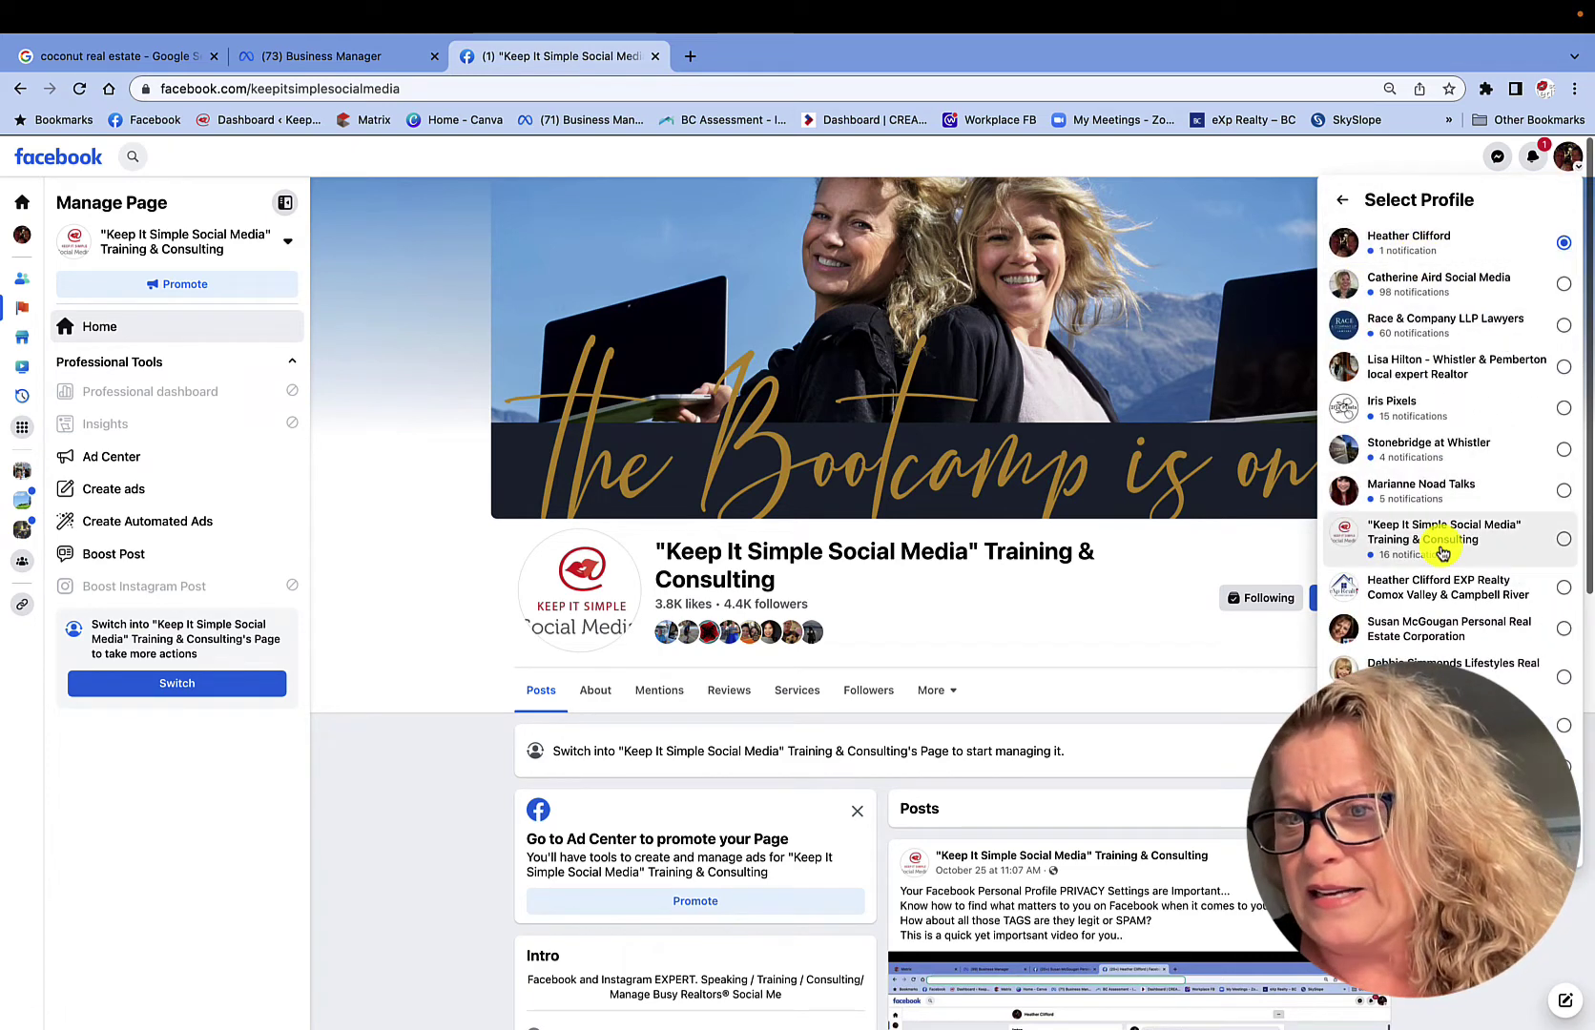
click(1467, 527)
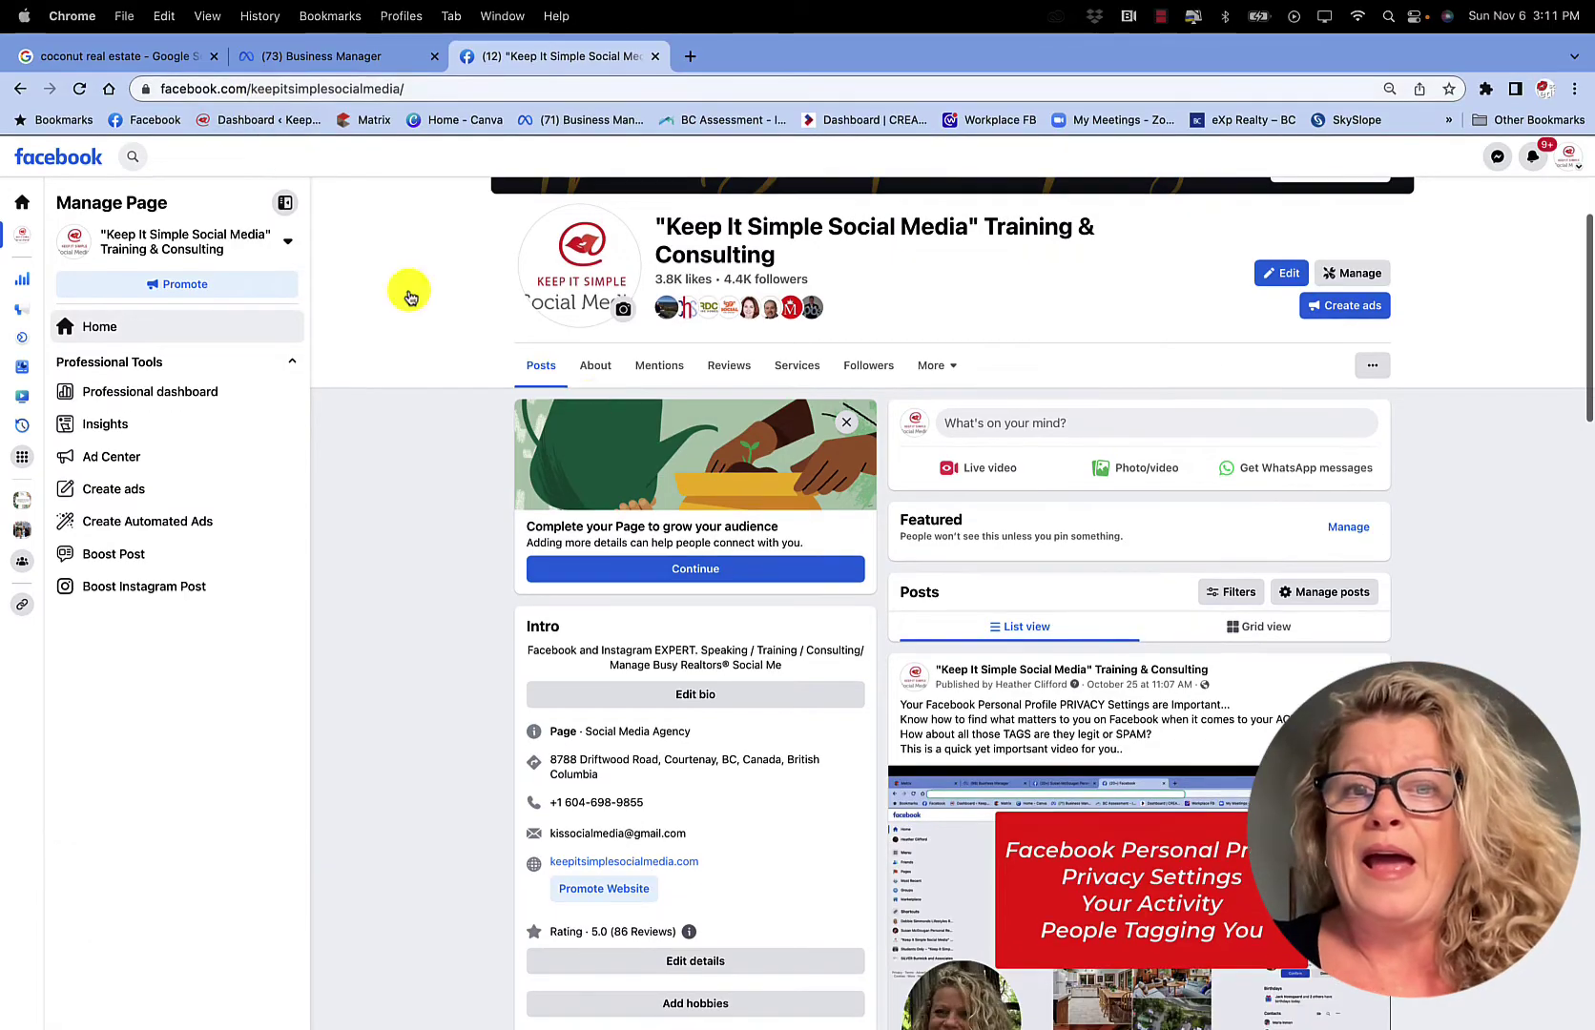
scroll(601, 444, up, 5)
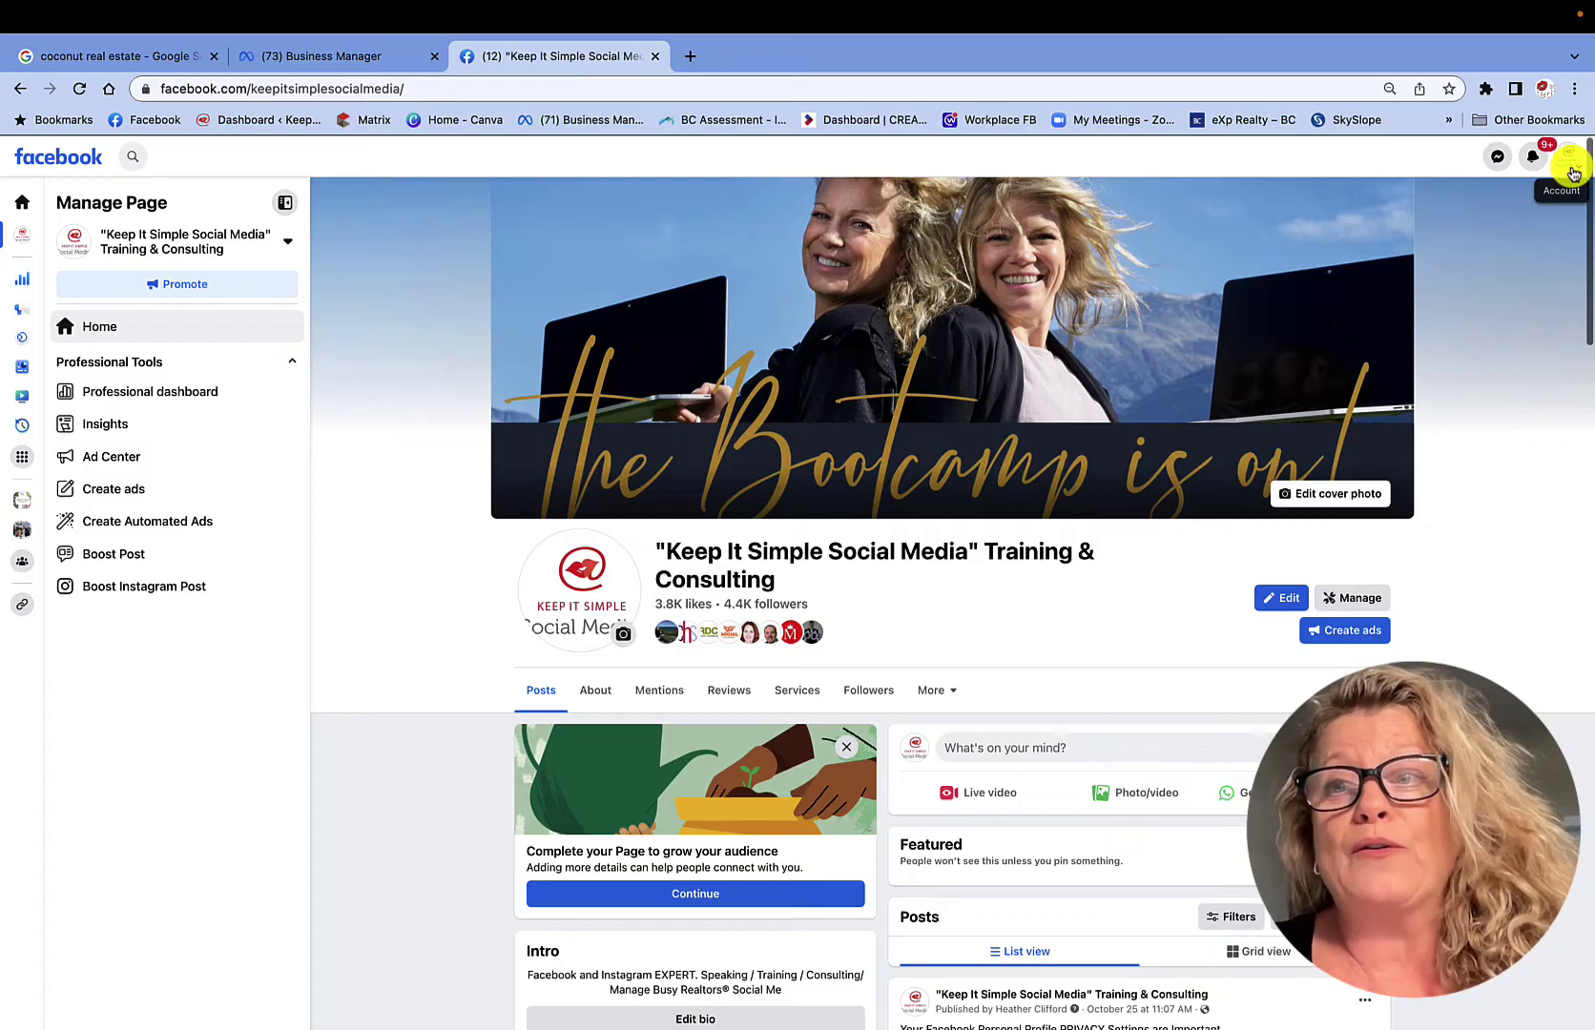
- Open the Page's General settings via Settings & privacy > Settings
click(1570, 164)
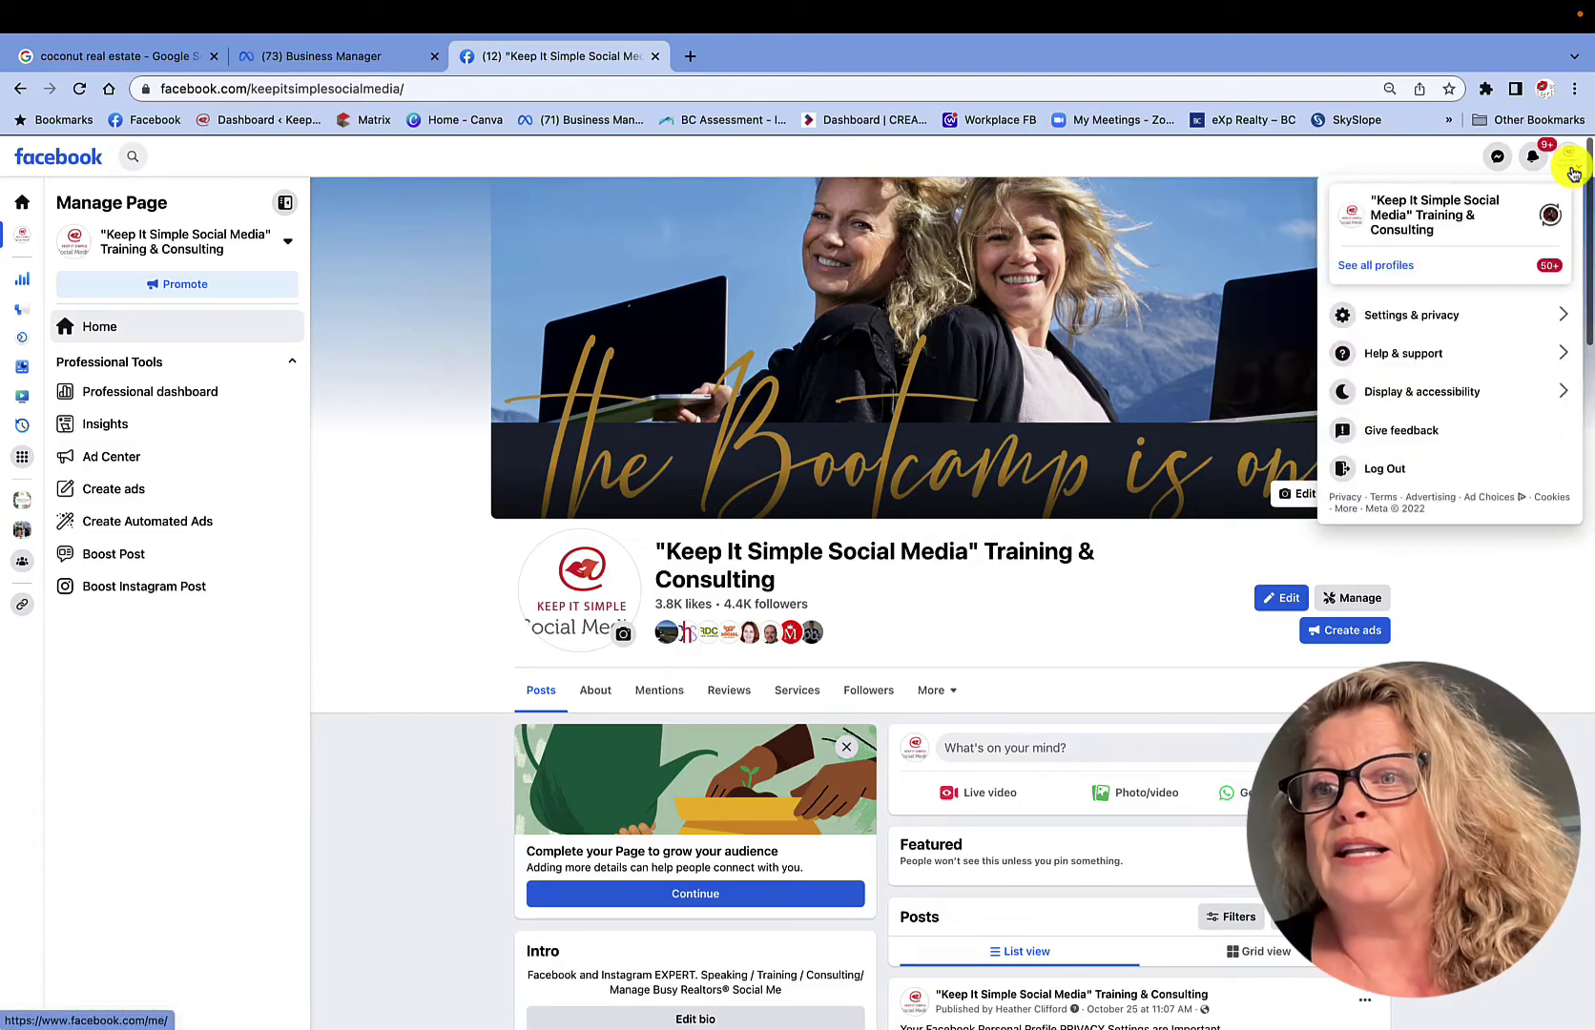
click(1486, 319)
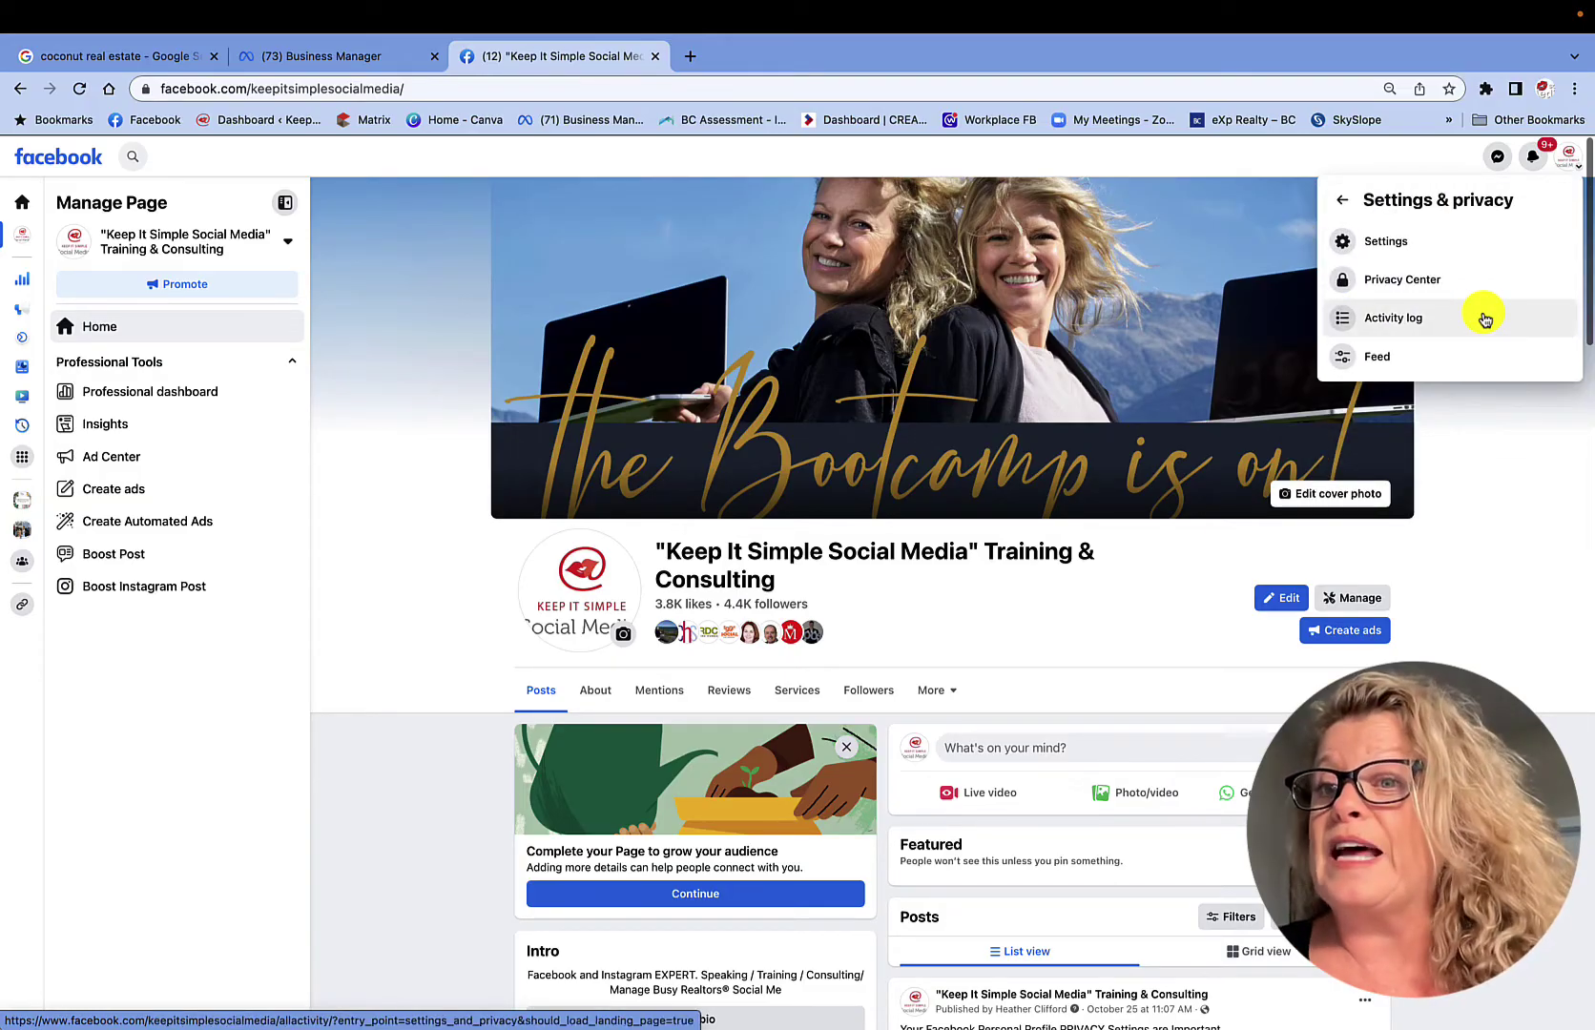
click(1384, 241)
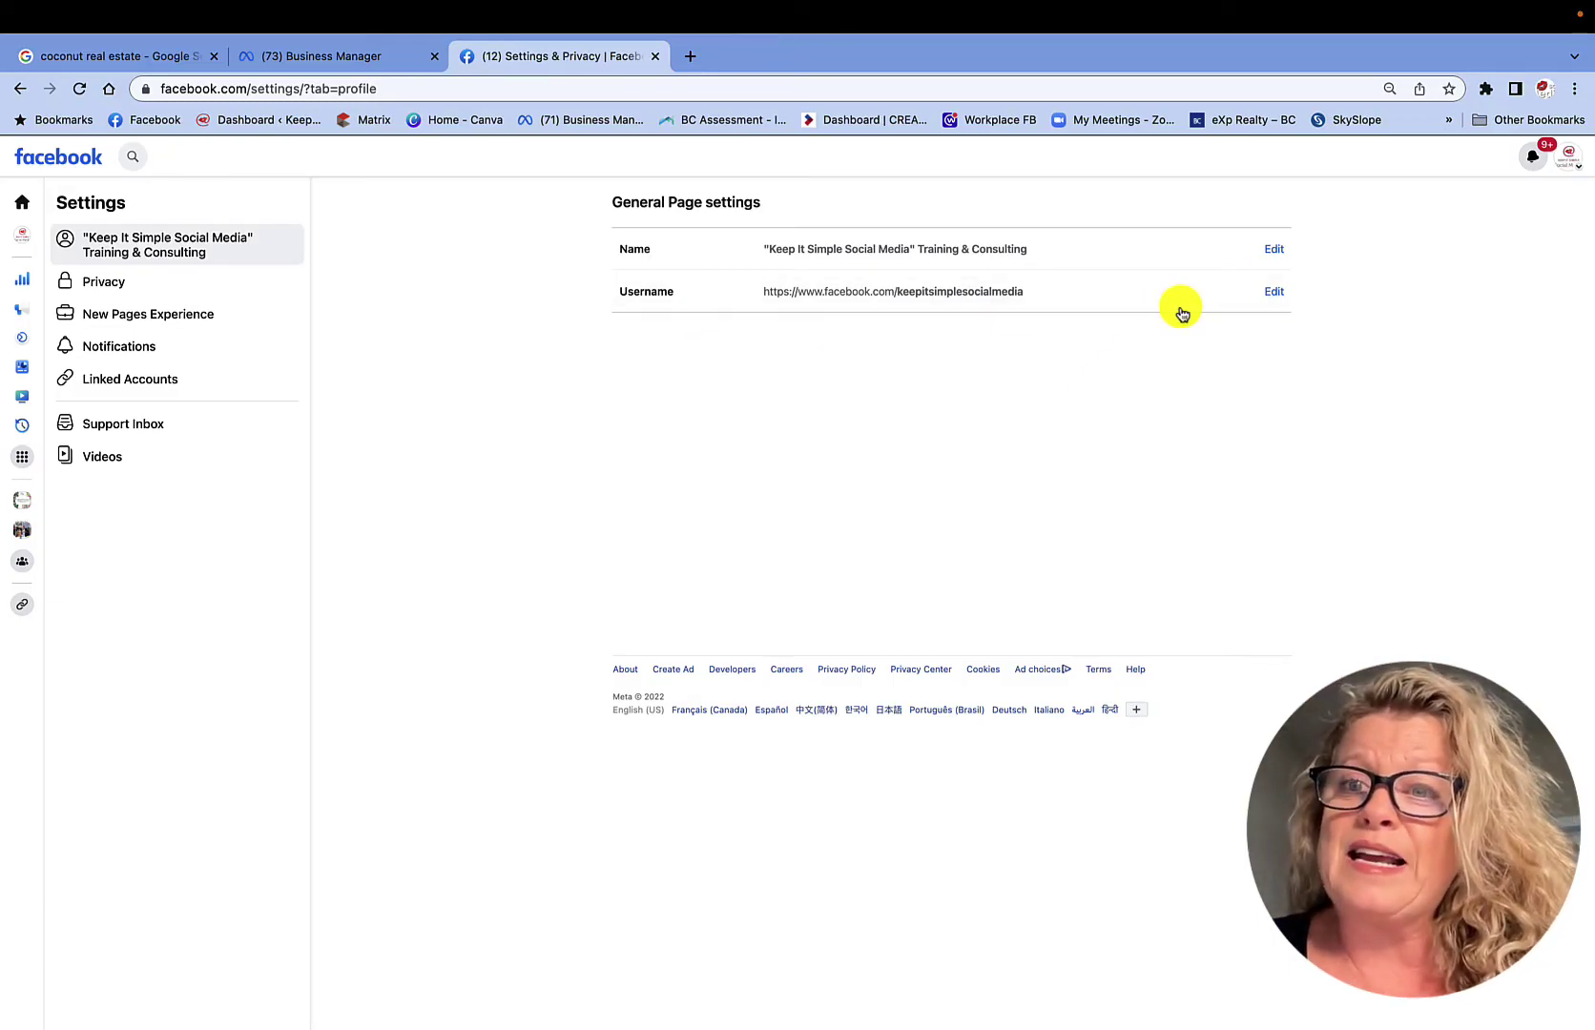
- Edit the Page name field, moving the cursor to the end of the name text
click(1274, 251)
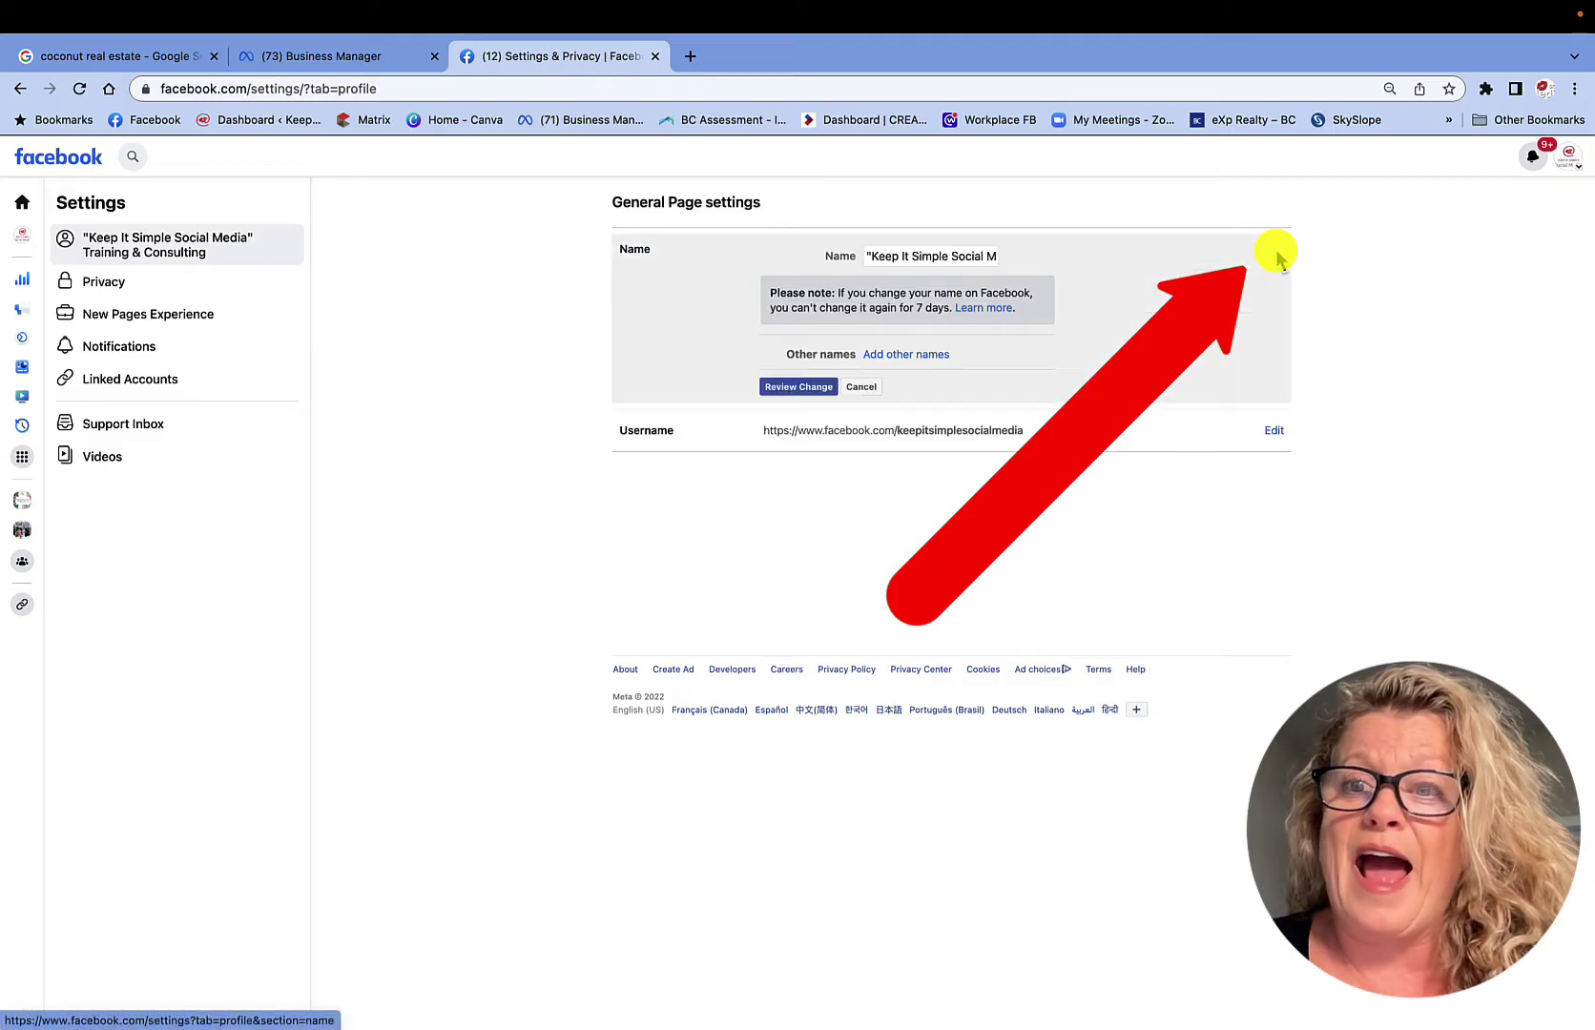
click(908, 256)
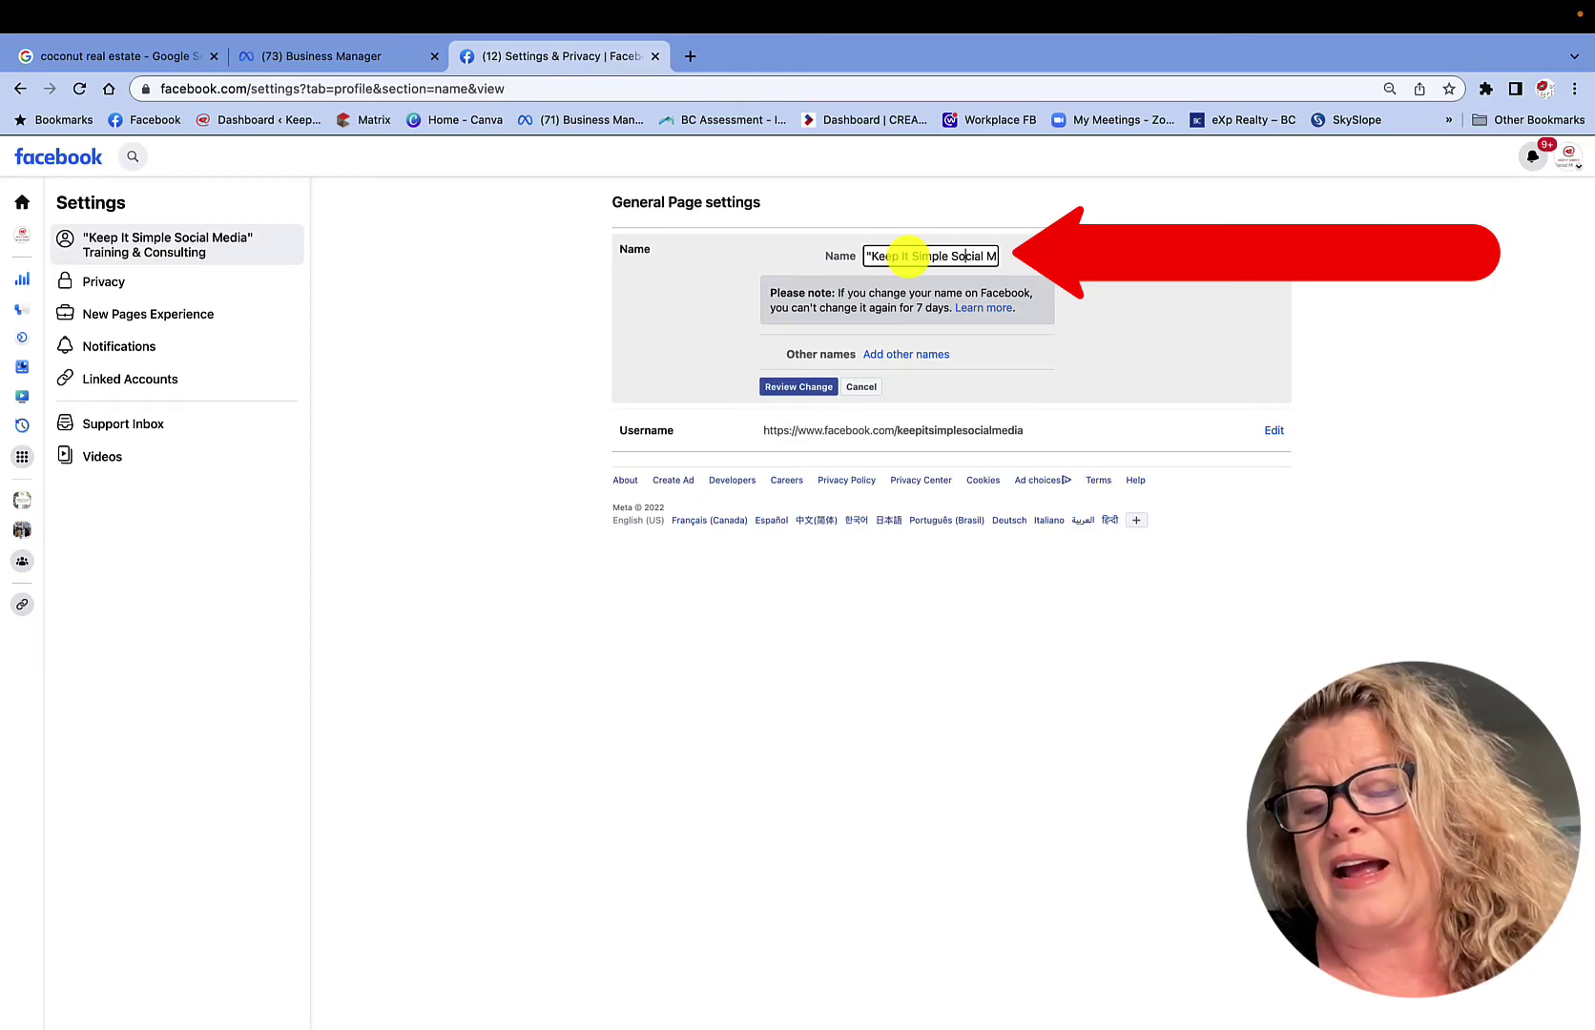
key(Right)
key(Right)
key(Right)
key(Right)
key(Right)
key(Right)
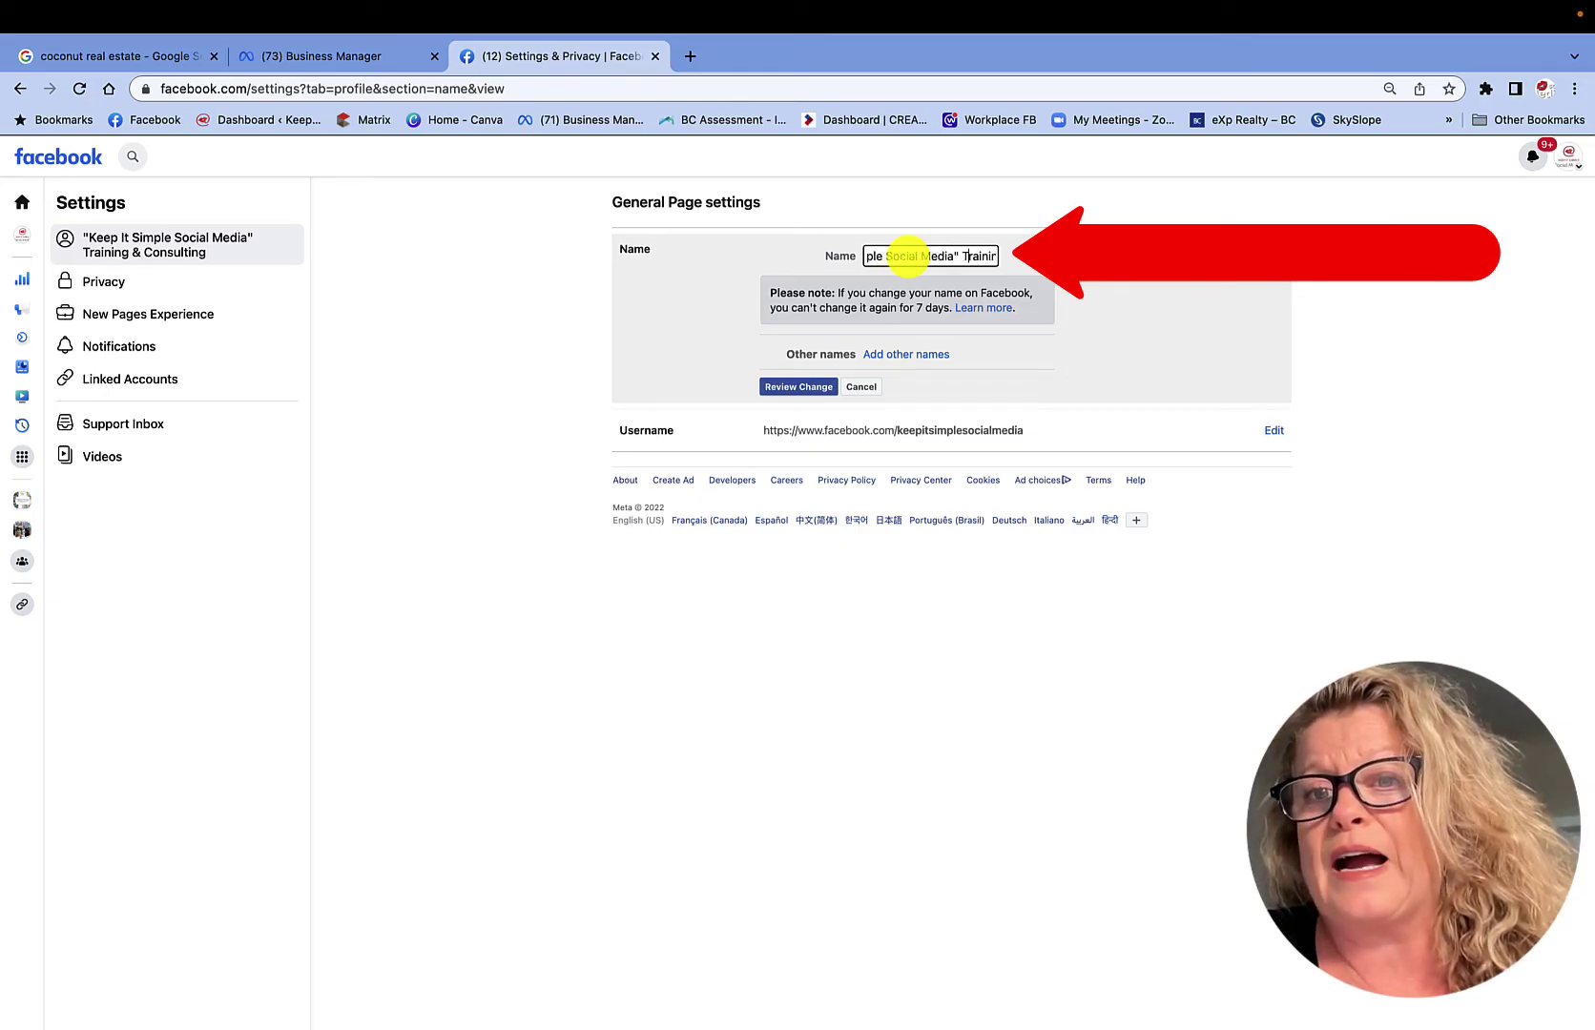
key(Right)
key(Right)
key(Right)
key(Right)
key(Right)
key(Right)
key(Right)
key(Right)
key(Right)
key(Right)
key(Right)
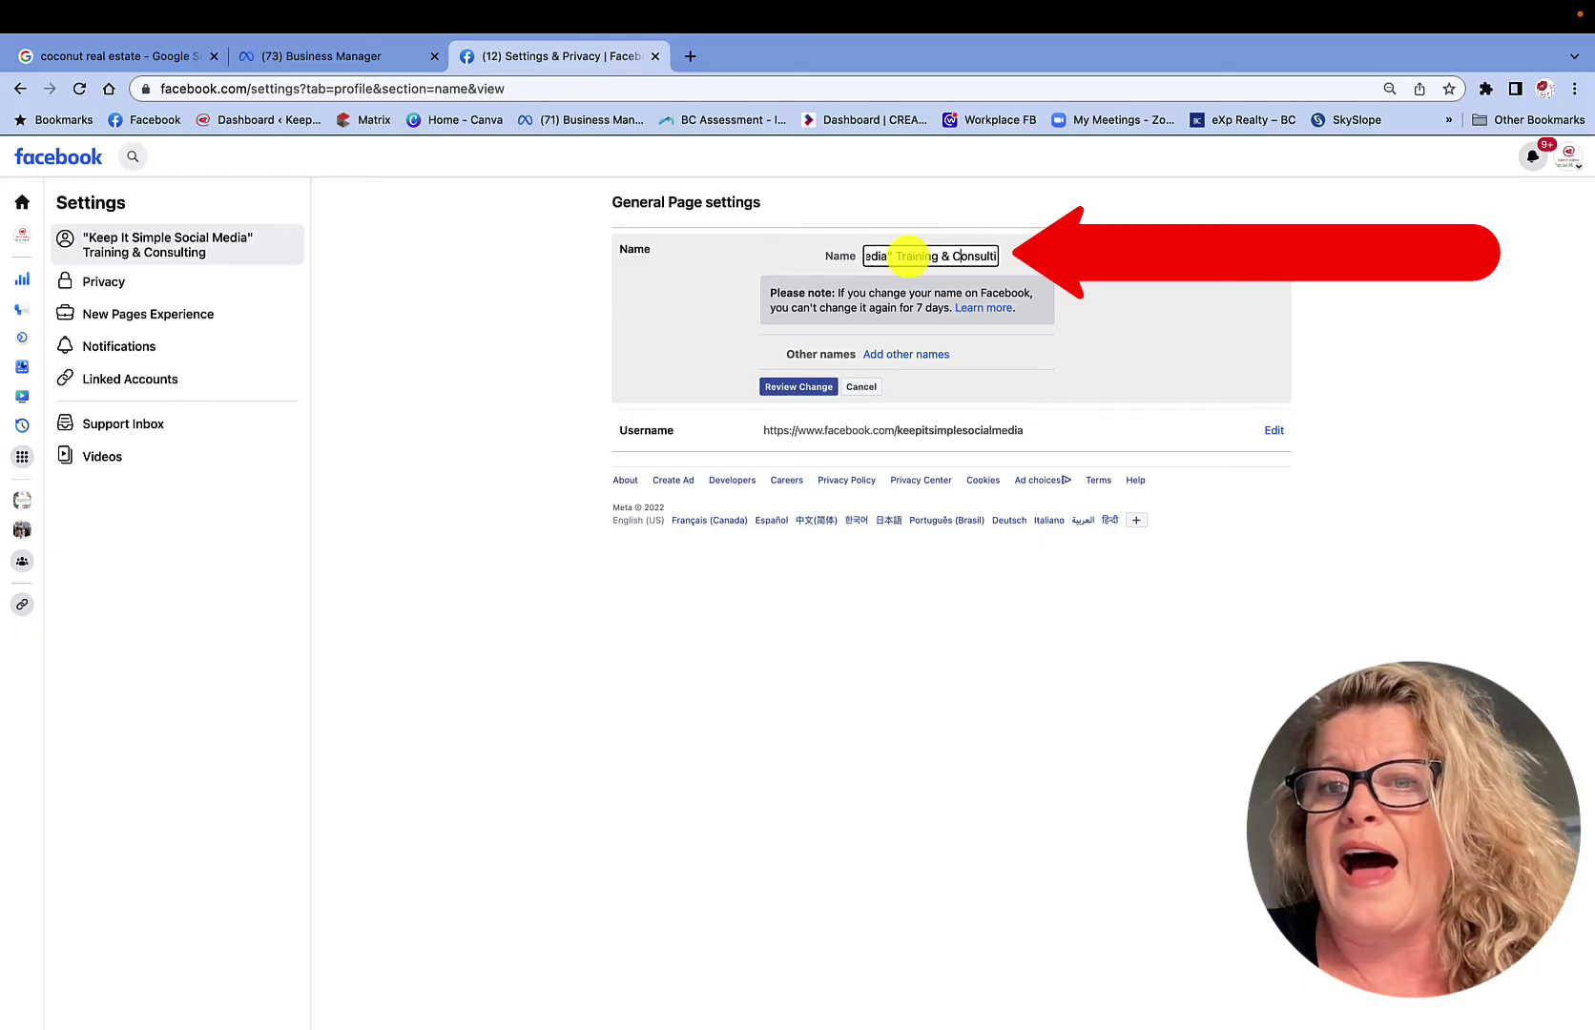
click(781, 390)
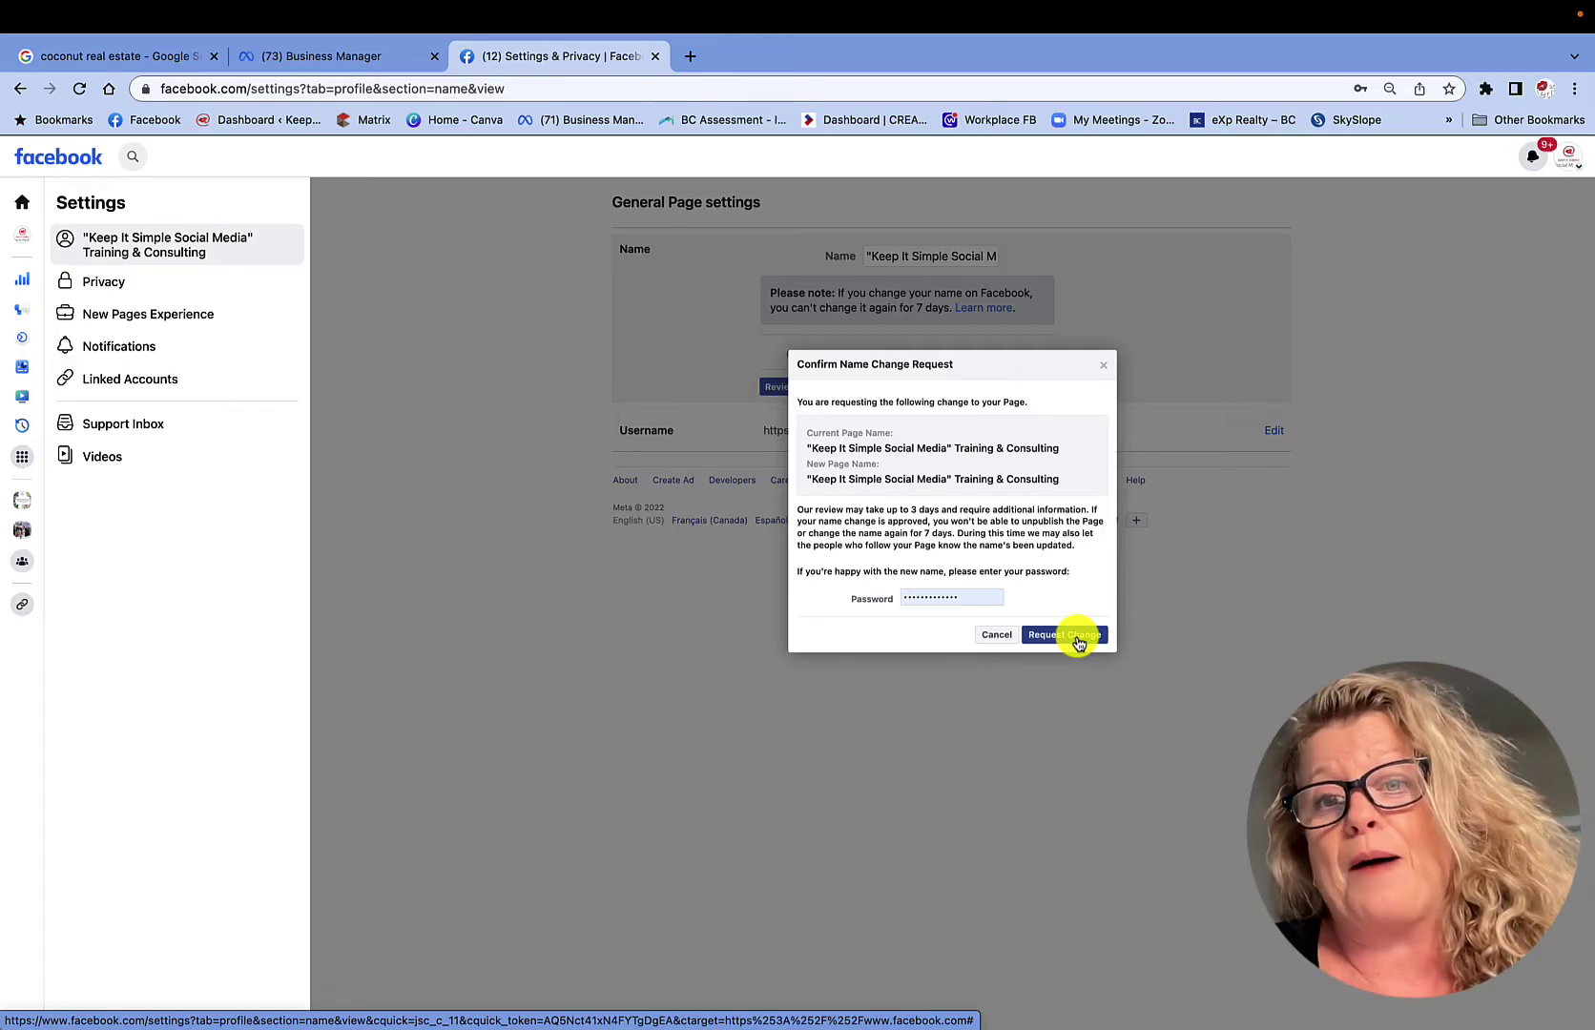
click(992, 636)
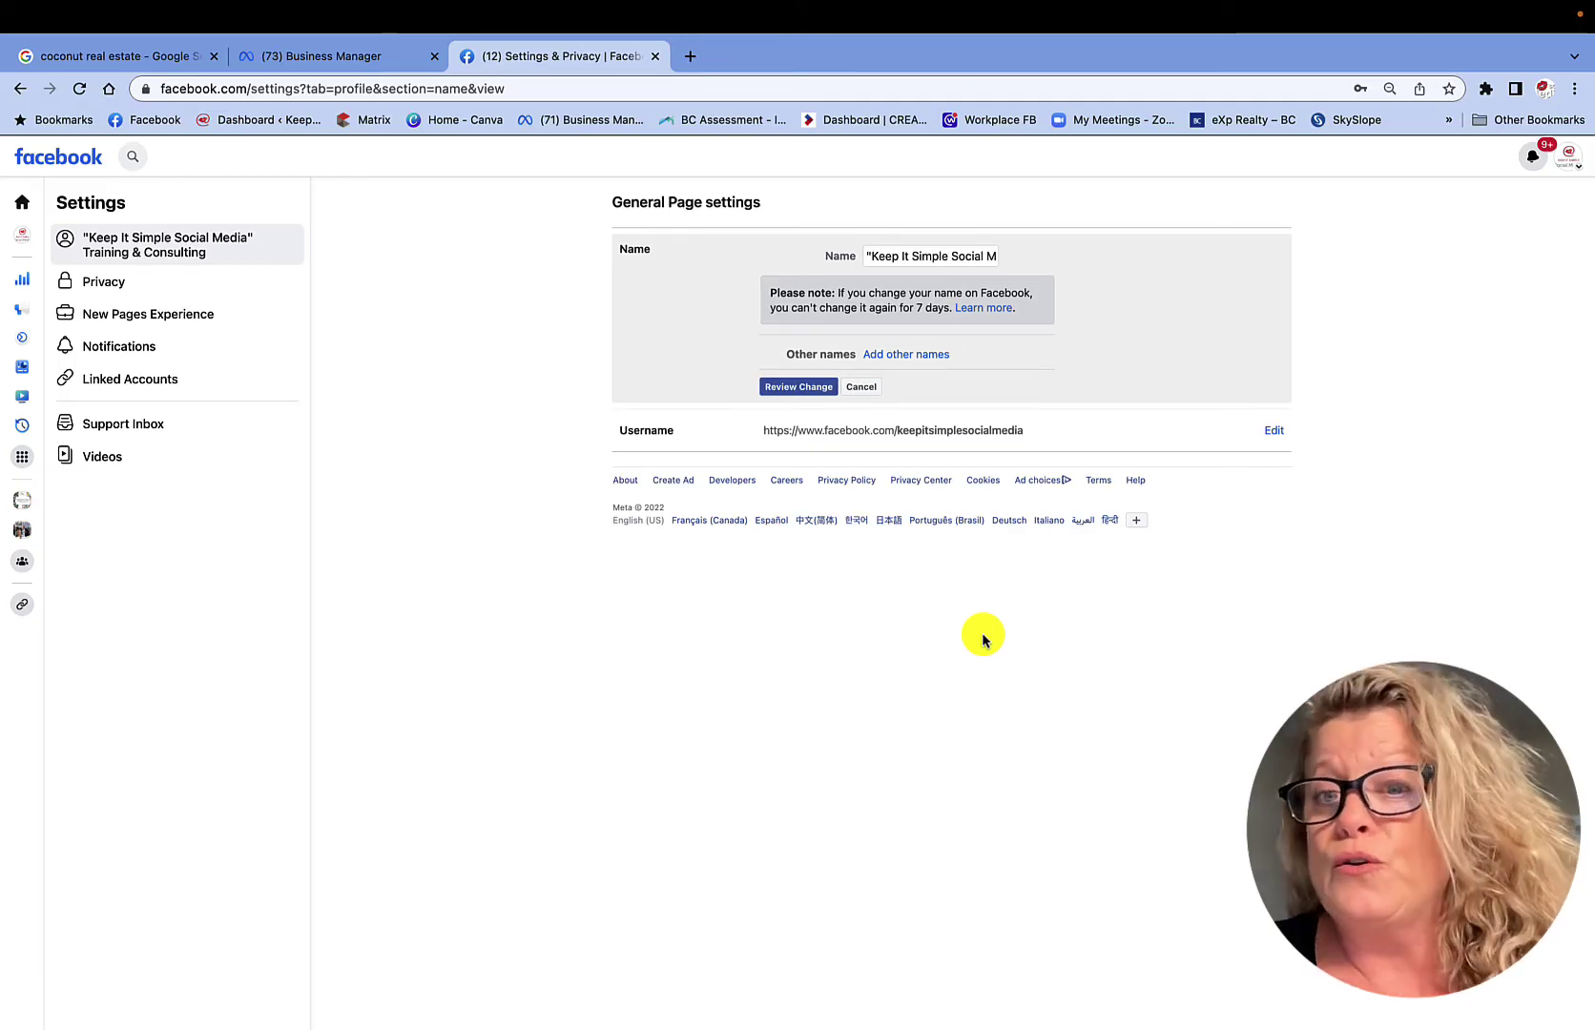
- Cancel the name edit, keeping 'Keep It Simple Social Media' Training & Consulting unchanged
click(859, 389)
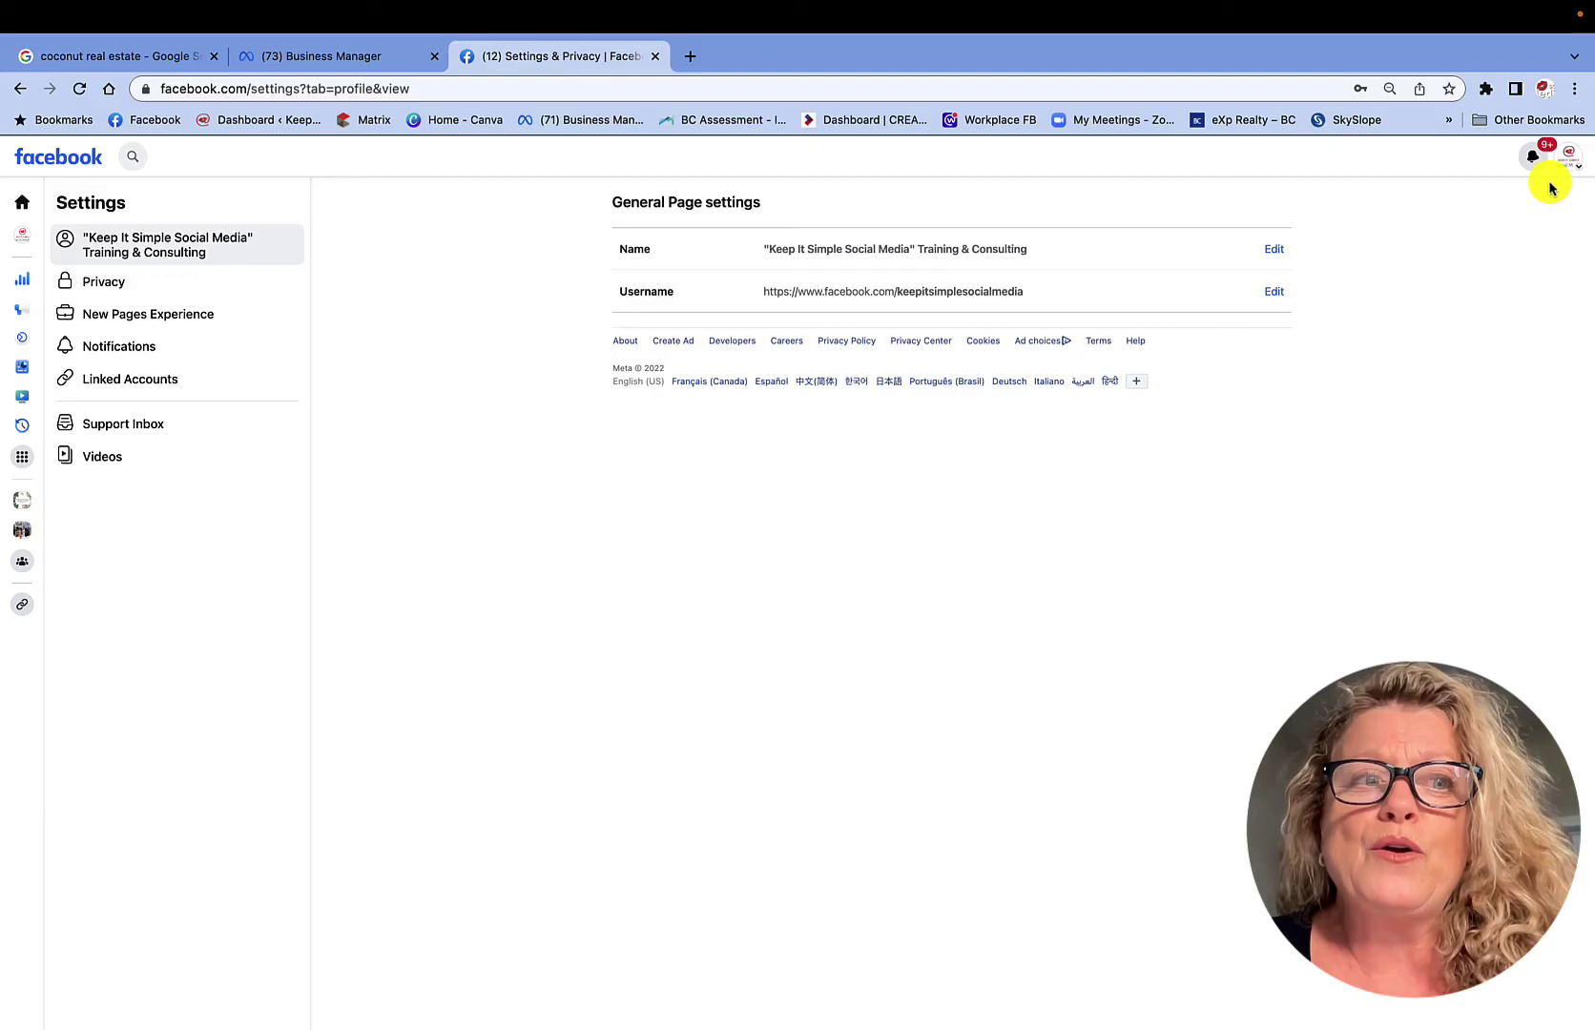
- Go to the home feed and open the Keep It Simple Social Media page shortcut
click(19, 204)
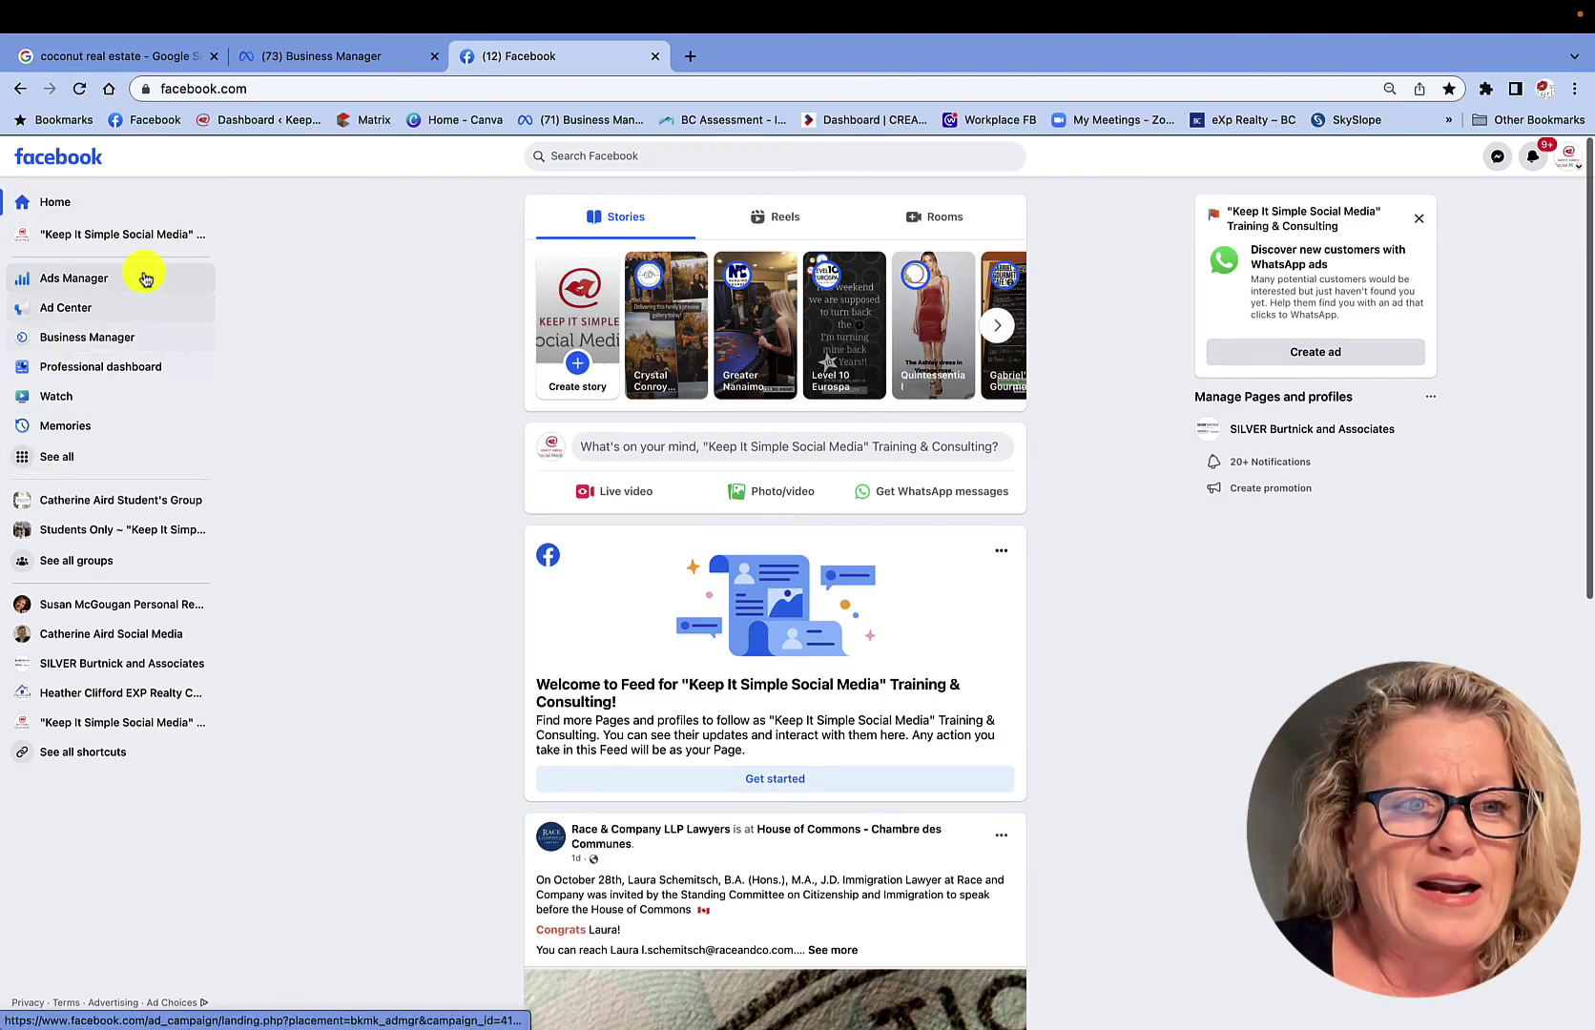
click(73, 234)
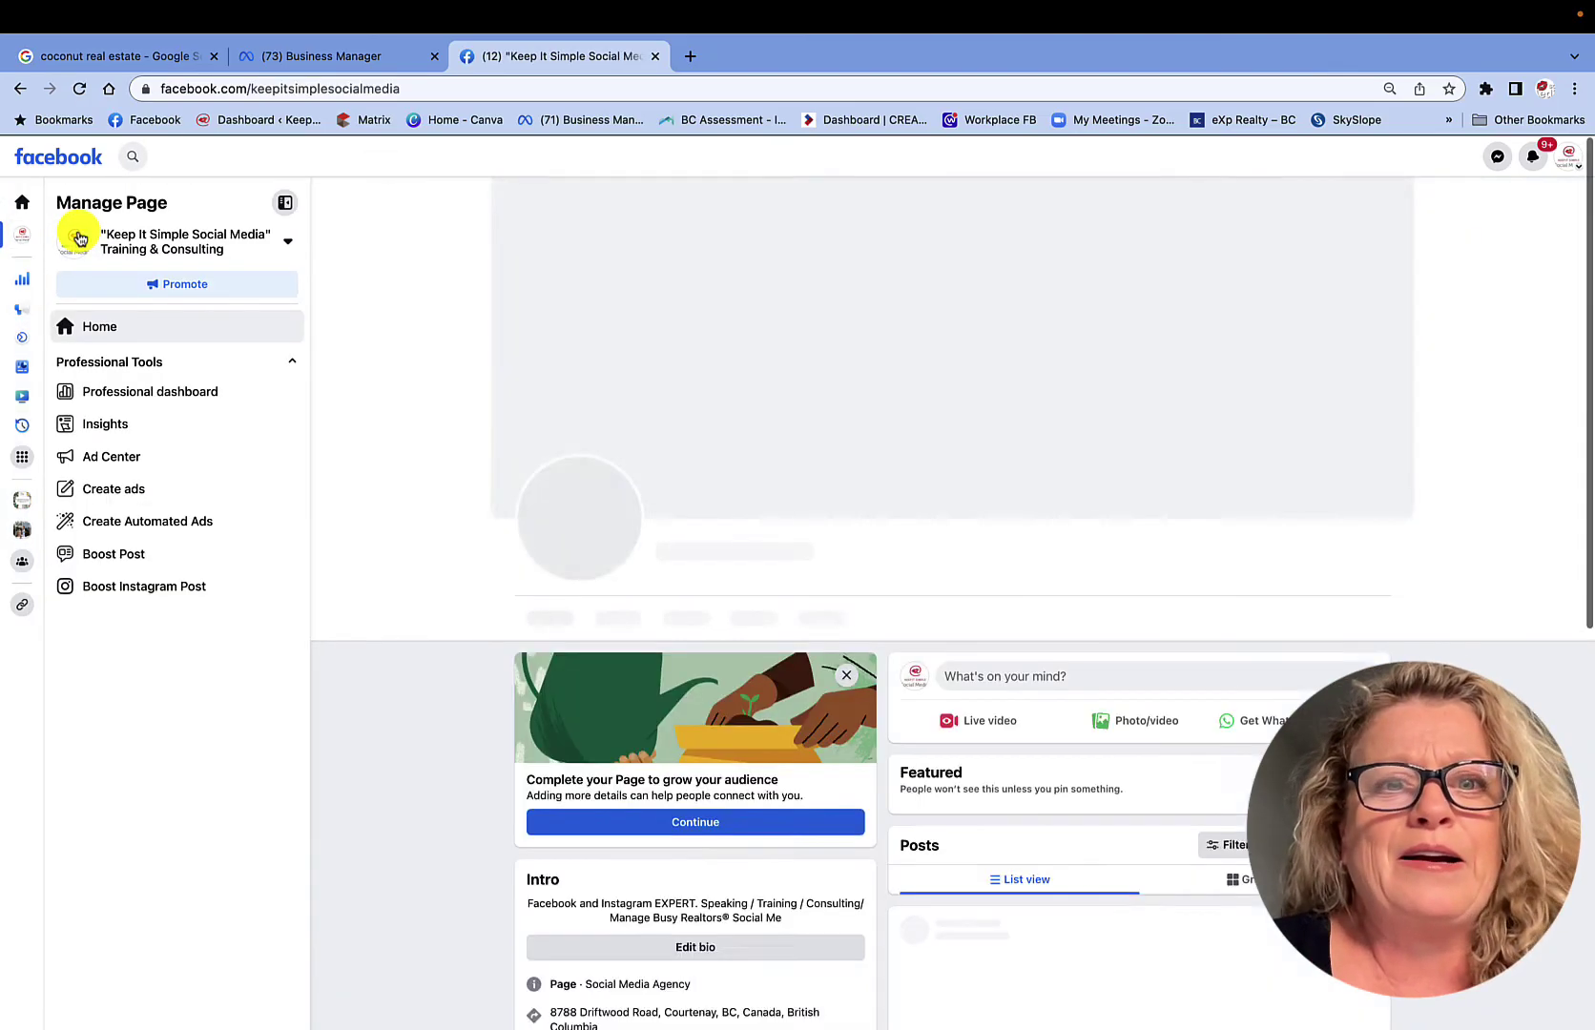